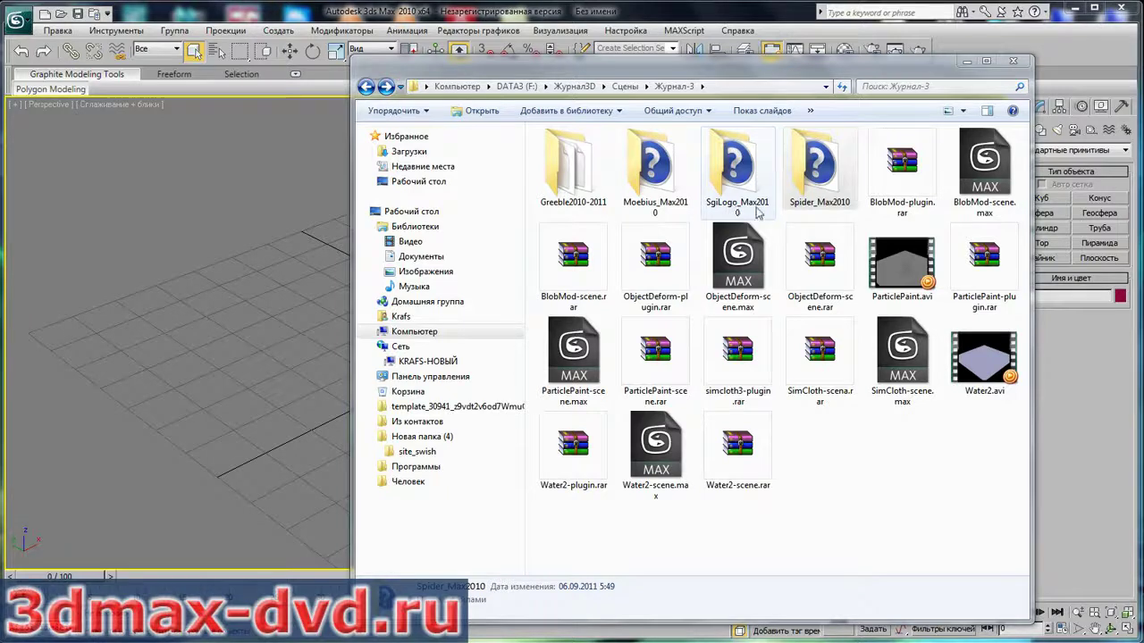
- Minimize the file browser to return to 3ds Max and show the Fascination category of geometry objects
{"action": "left_click", "coordinate": [965, 63]}
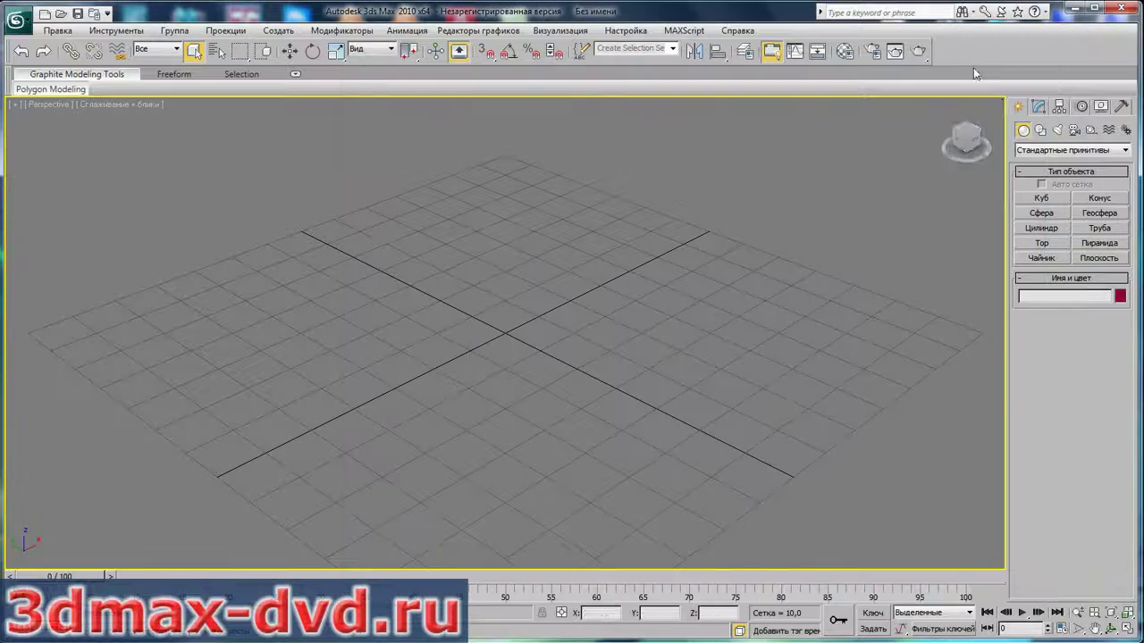
{"action": "left_click", "coordinate": [1124, 150]}
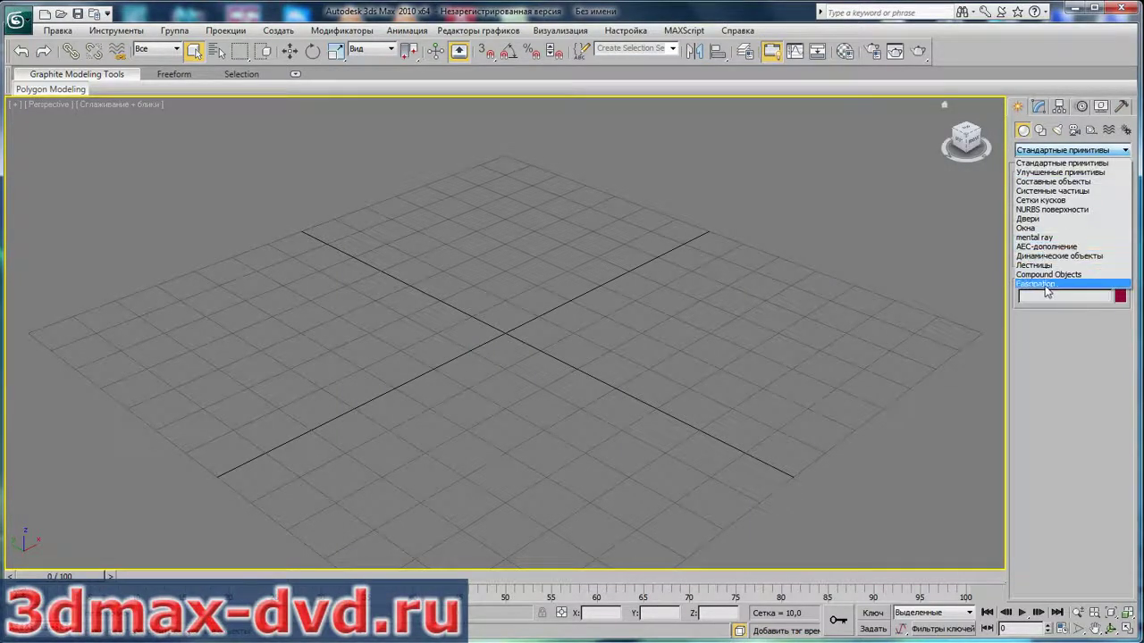
{"action": "left_click", "coordinate": [1037, 284]}
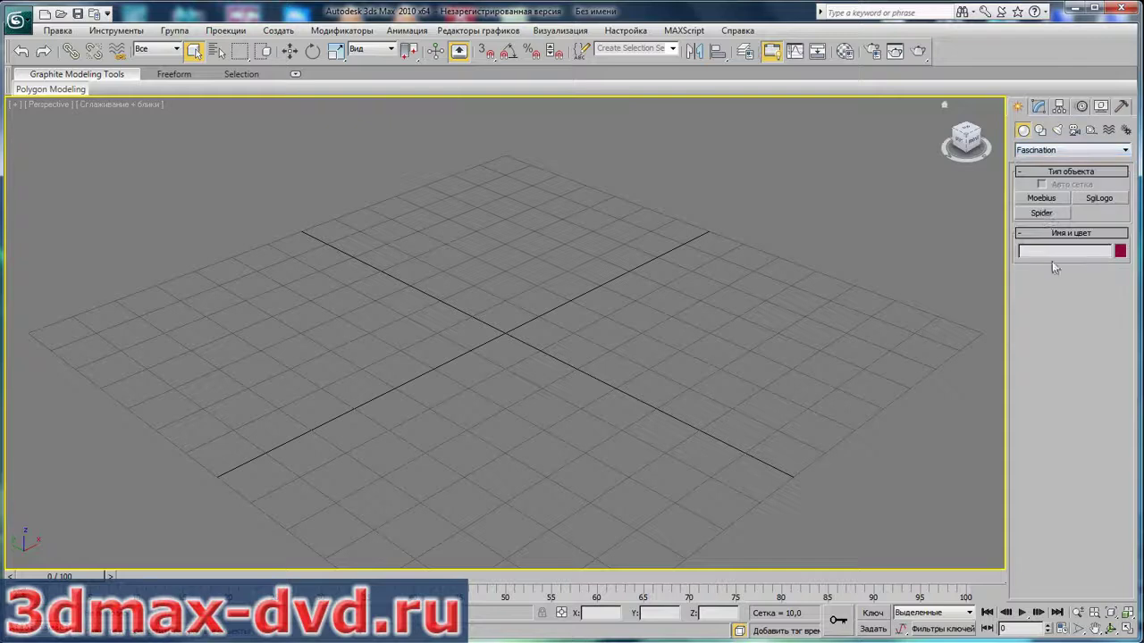
- Create a Moebius strip near the grid centre in the Perspective view, with length about 28.9 and width about 32.5
{"action": "left_click", "coordinate": [1040, 198]}
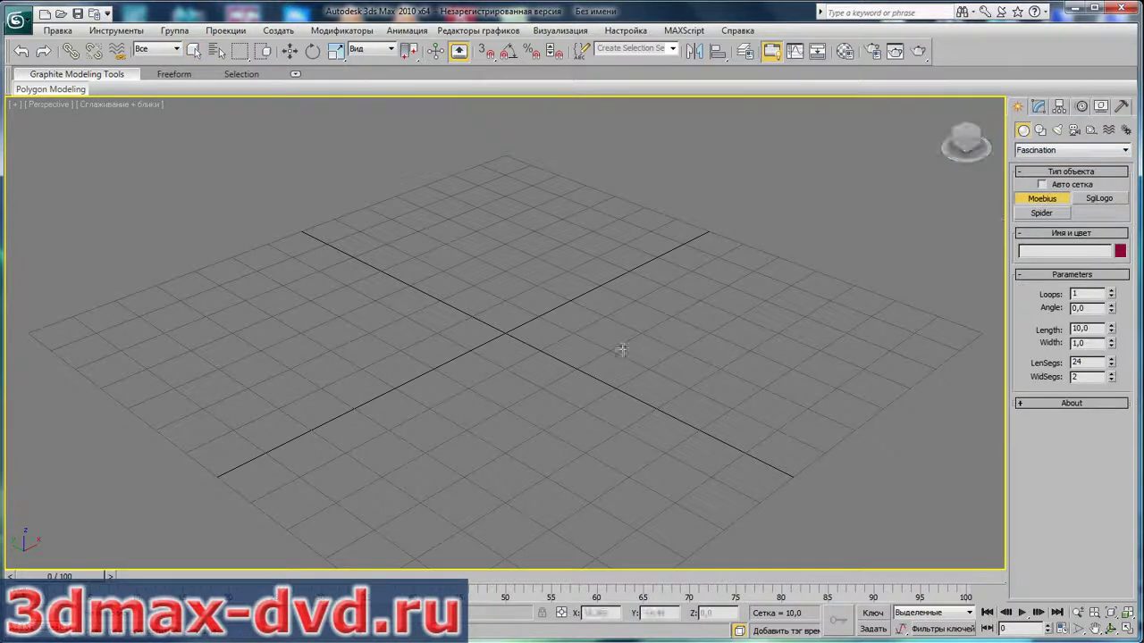
{"action": "left_click_drag", "start_coordinate": [503, 342], "coordinate": [544, 255]}
{"action": "left_click", "coordinate": [1111, 629]}
{"action": "mouse_move", "coordinate": [604, 357]}
{"action": "left_mouse_down"}
{"action": "mouse_move", "coordinate": [554, 365]}
{"action": "mouse_move", "coordinate": [401, 332]}
{"action": "mouse_move", "coordinate": [600, 360]}
{"action": "left_mouse_up"}
{"action": "right_click", "coordinate": [599, 359]}
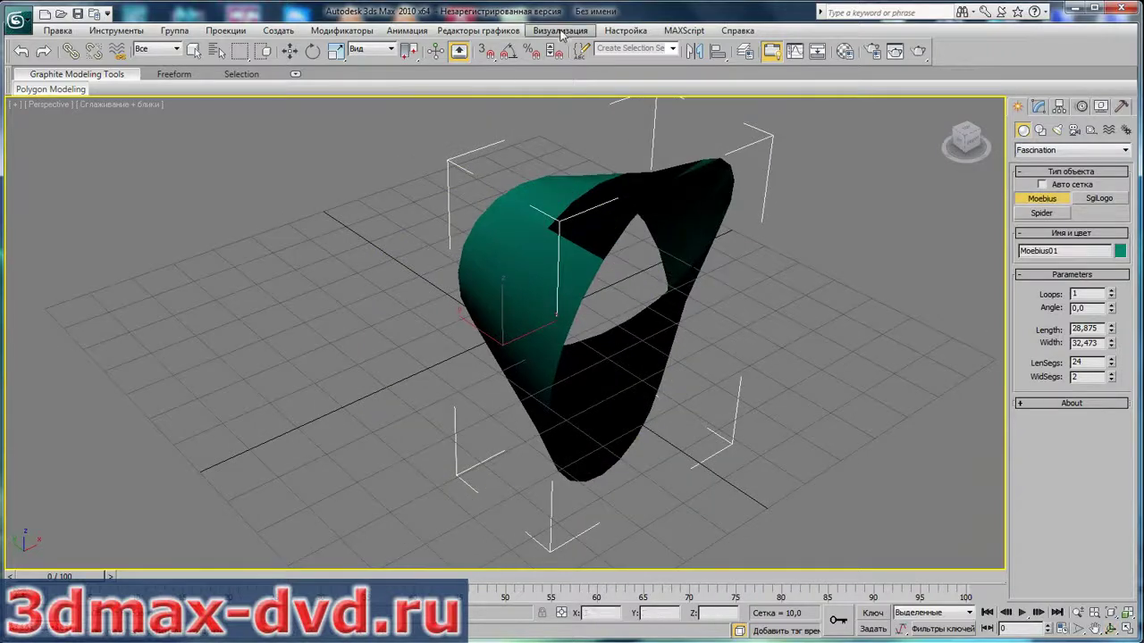
- Set the environment background to a pale blue-grey with hue 133, saturation 33 and value 202, and test-render the Perspective view
{"action": "left_click", "coordinate": [561, 31]}
{"action": "left_click", "coordinate": [582, 159]}
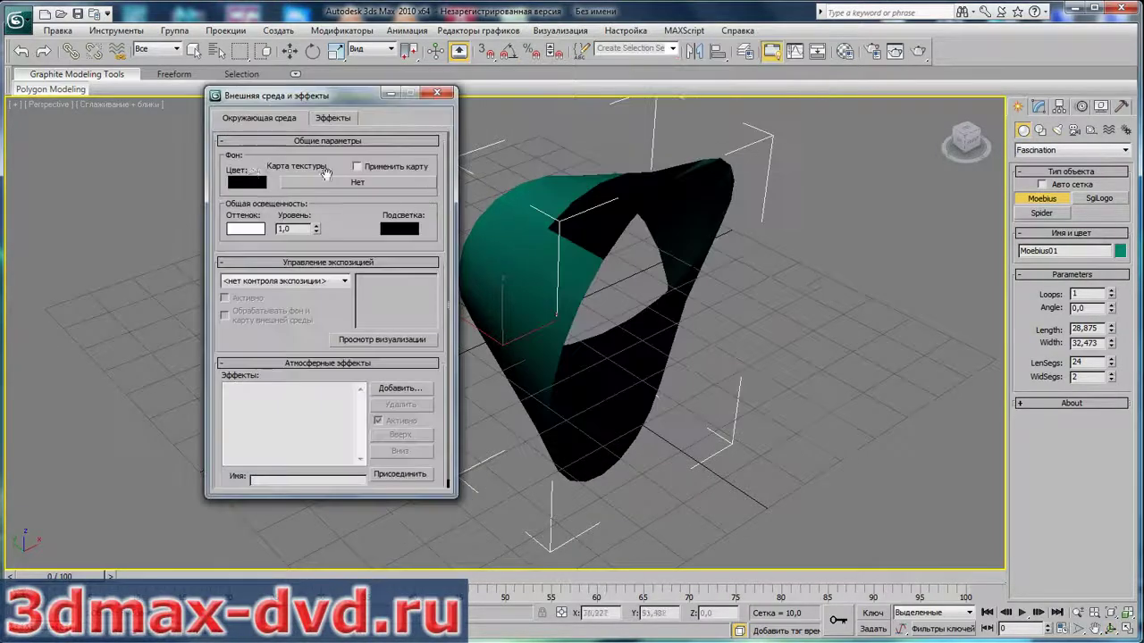
{"action": "left_click", "coordinate": [246, 184]}
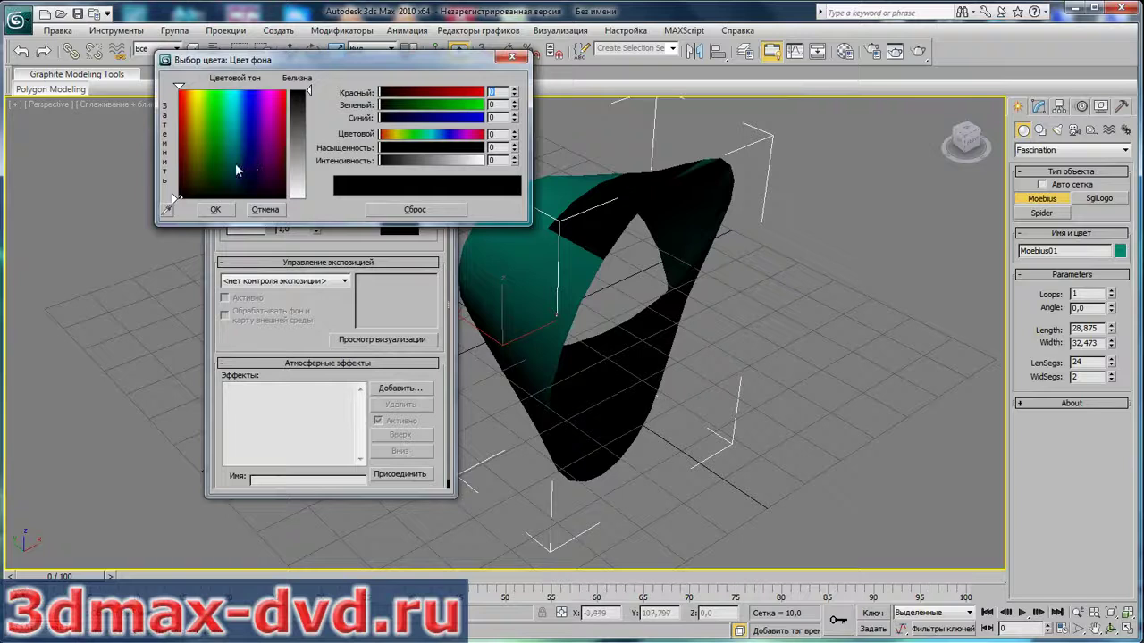
{"action": "left_click", "coordinate": [235, 165]}
{"action": "left_click_drag", "start_coordinate": [304, 170], "coordinate": [314, 177]}
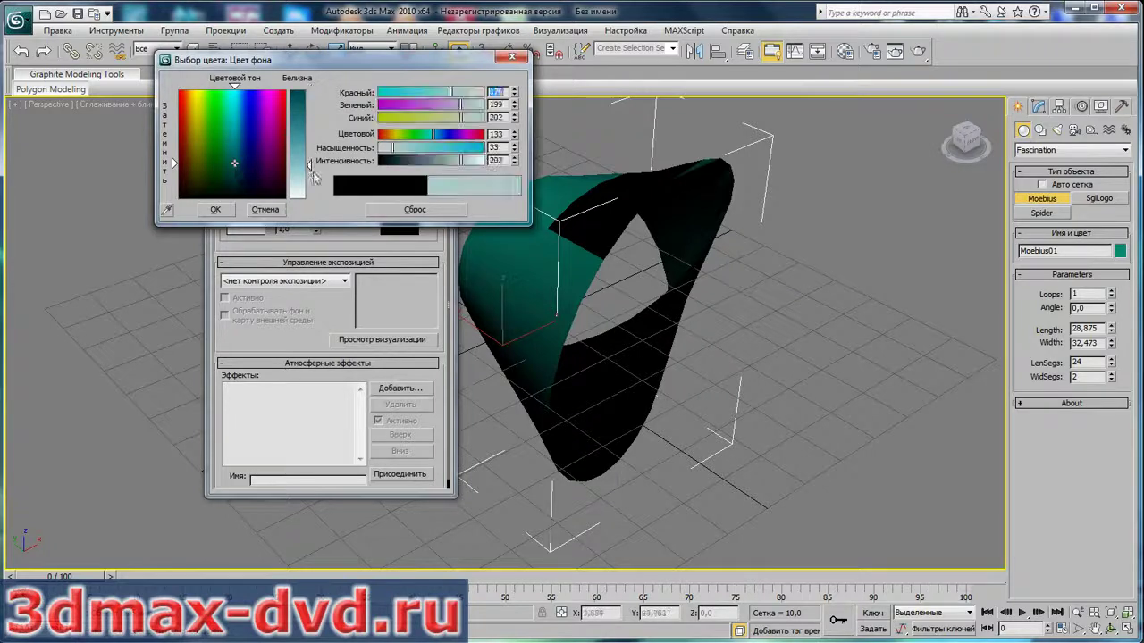
{"action": "left_click", "coordinate": [214, 210]}
{"action": "left_click", "coordinate": [444, 86]}
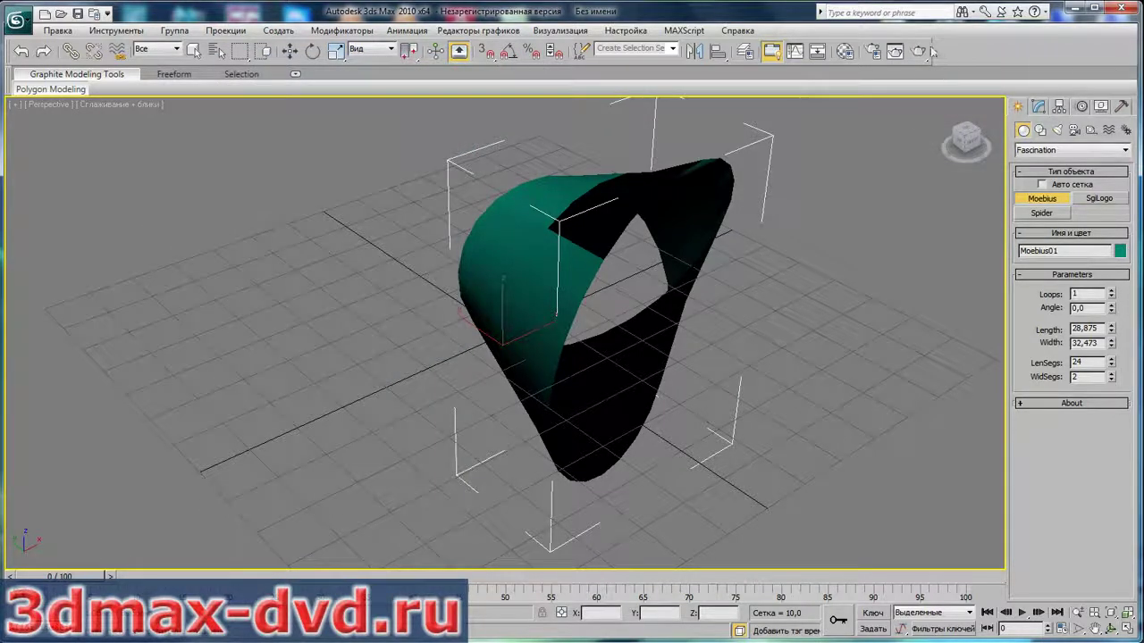
{"action": "left_click", "coordinate": [920, 52]}
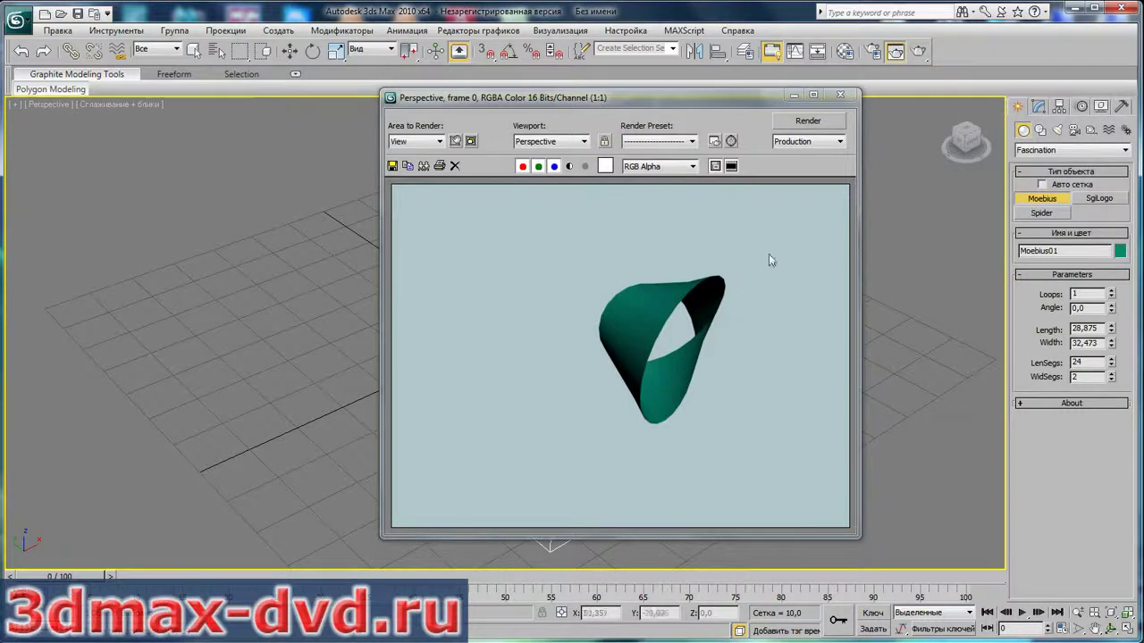
{"action": "left_click", "coordinate": [839, 97]}
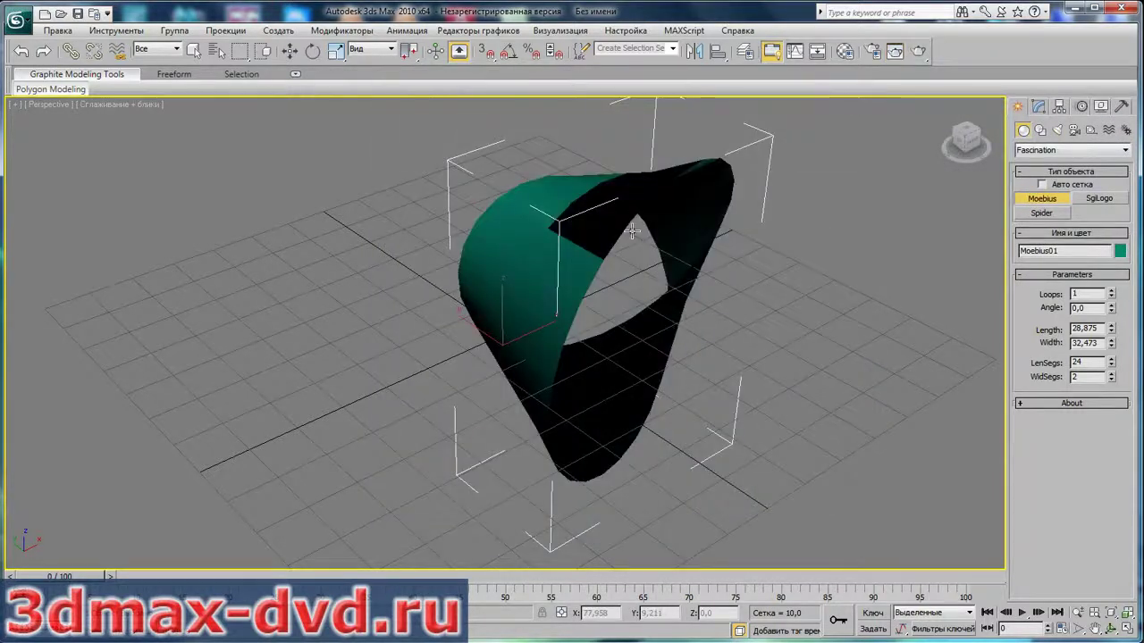
- Undo both background colour changes and the creation of the Moebius strip in one go
{"action": "right_click", "coordinate": [20, 51]}
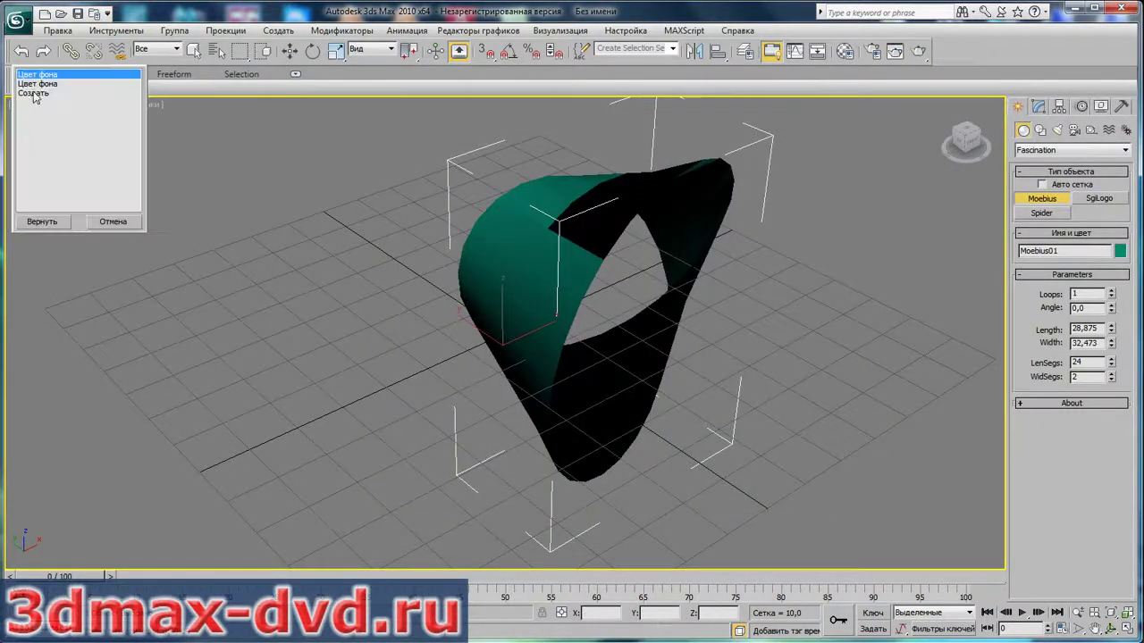
{"action": "left_click", "coordinate": [33, 93]}
{"action": "left_click", "coordinate": [40, 221]}
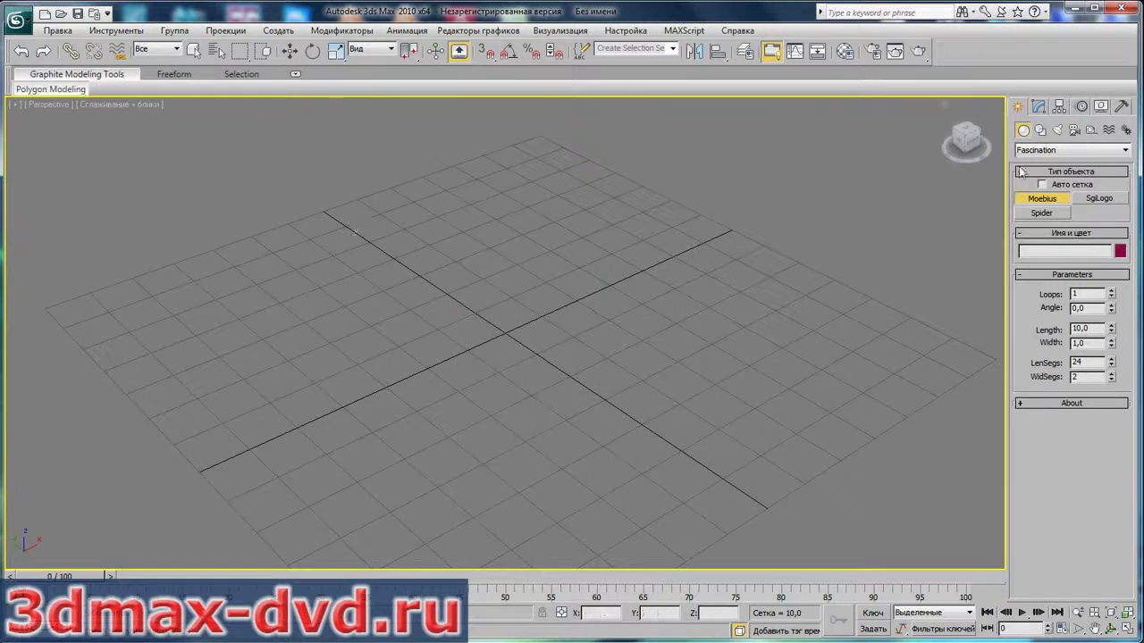
- Create an SgiLogo object on the grid and adjust it to length 32.086, offset 13.275 and radius 1.919
{"action": "left_click", "coordinate": [1100, 198]}
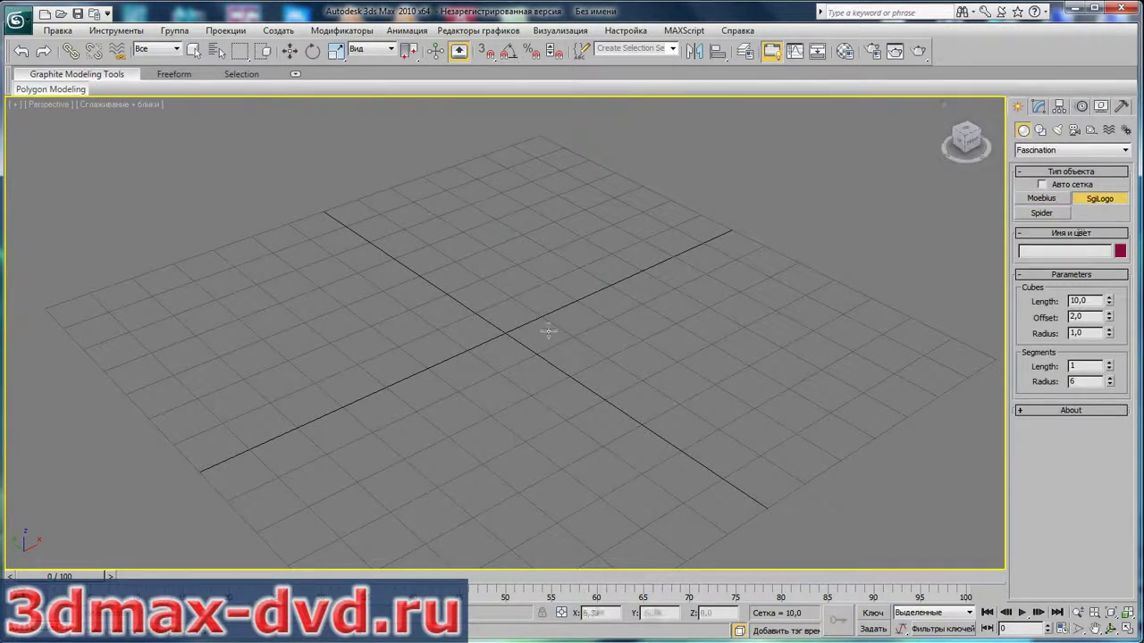
{"action": "left_click_drag", "start_coordinate": [496, 444], "coordinate": [838, 409]}
{"action": "left_click", "coordinate": [1110, 631]}
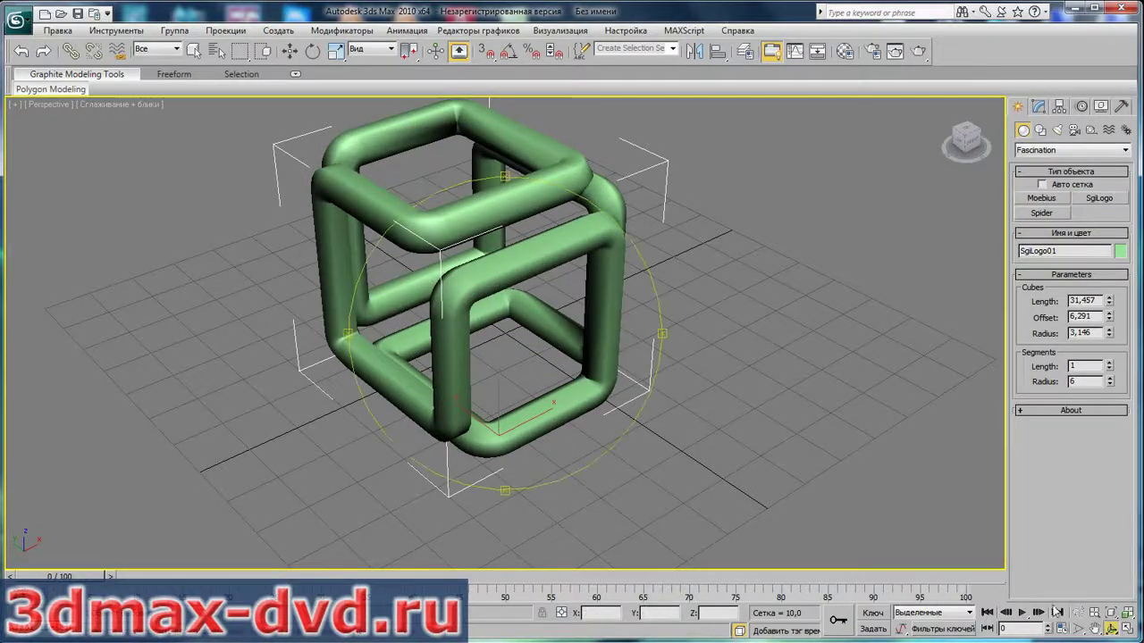
{"action": "left_click_drag", "start_coordinate": [594, 357], "coordinate": [572, 374]}
{"action": "right_click", "coordinate": [572, 373]}
{"action": "left_click_drag", "start_coordinate": [1109, 302], "coordinate": [1129, 357]}
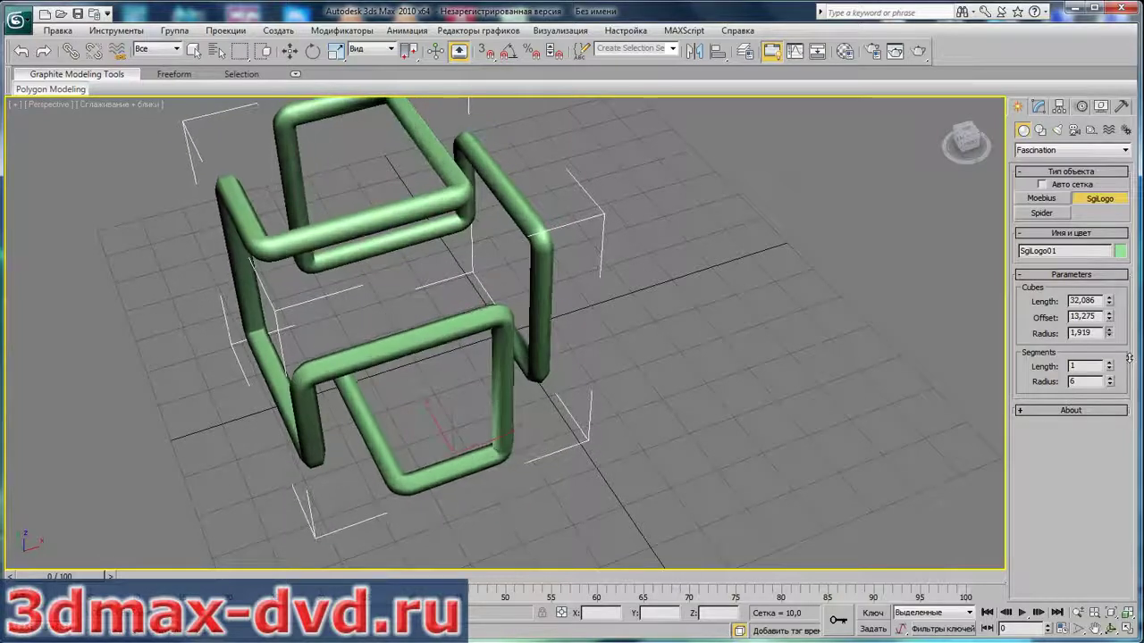
{"action": "middle_click_drag", "start_coordinate": [637, 373], "coordinate": [726, 415], "text": "alt"}
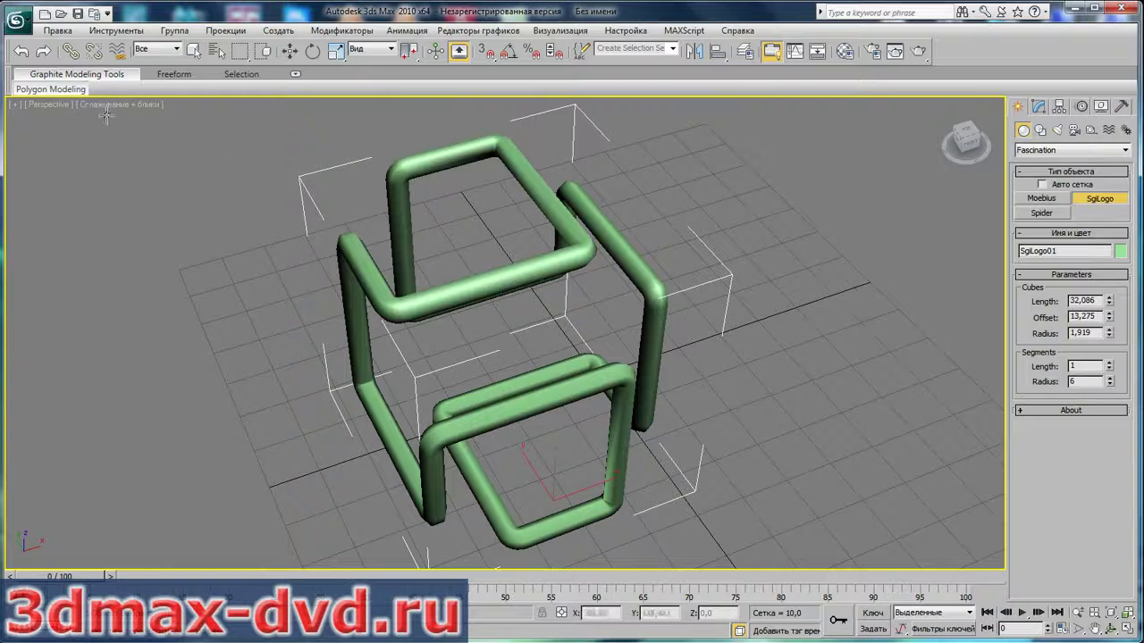
- Undo all parameter changes and the creation of the SgiLogo object
{"action": "right_click", "coordinate": [21, 51]}
{"action": "left_click", "coordinate": [36, 103]}
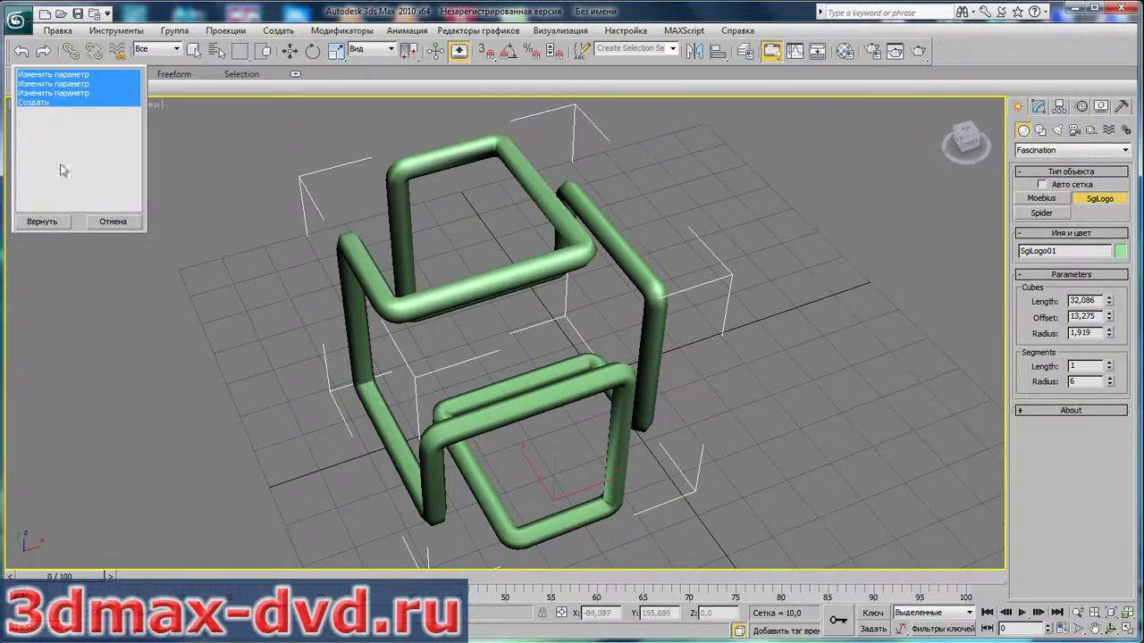
{"action": "left_click", "coordinate": [49, 224]}
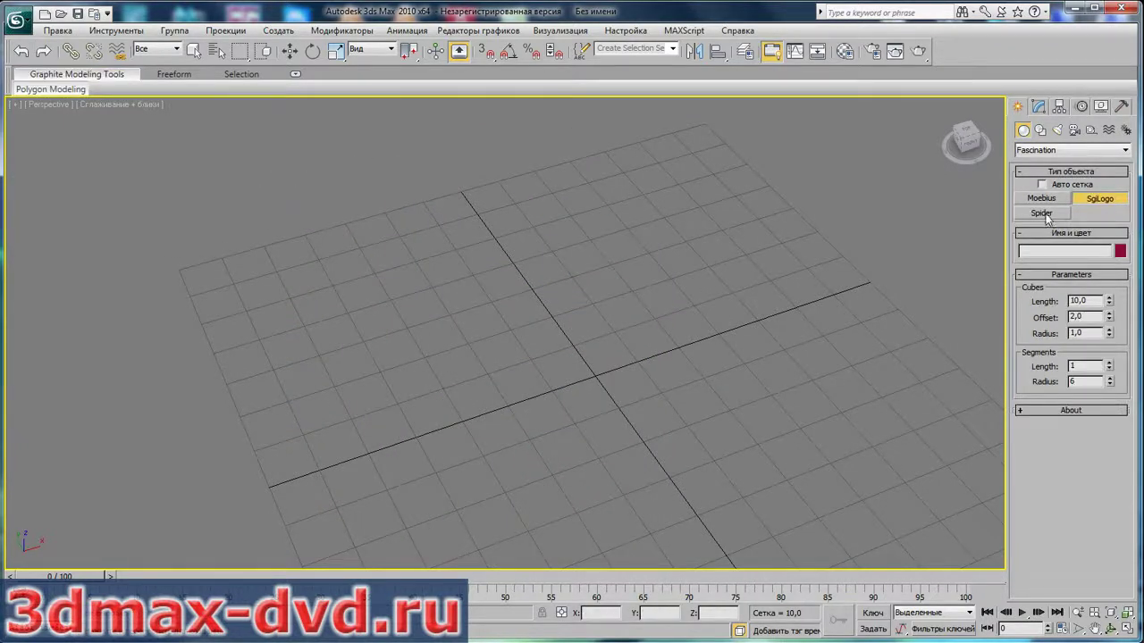
- Draw a Spider web in the maximized Front view, with its centre up and left of the origin and nine anchor points around it
{"action": "left_click", "coordinate": [1043, 214]}
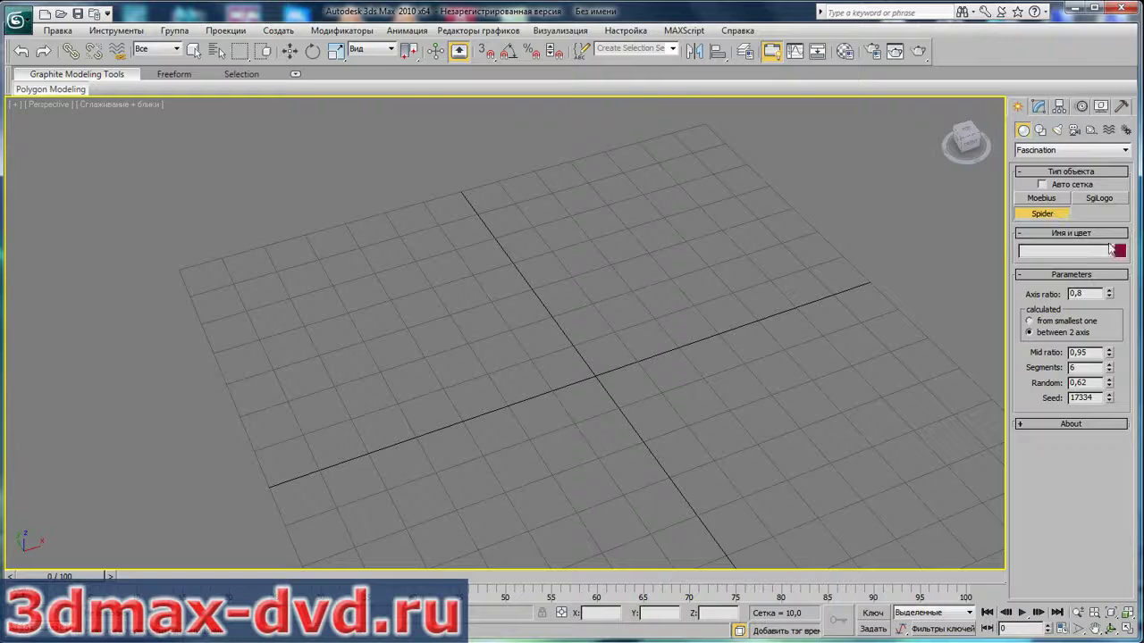
{"action": "left_click", "coordinate": [1128, 629]}
{"action": "left_click", "coordinate": [778, 288]}
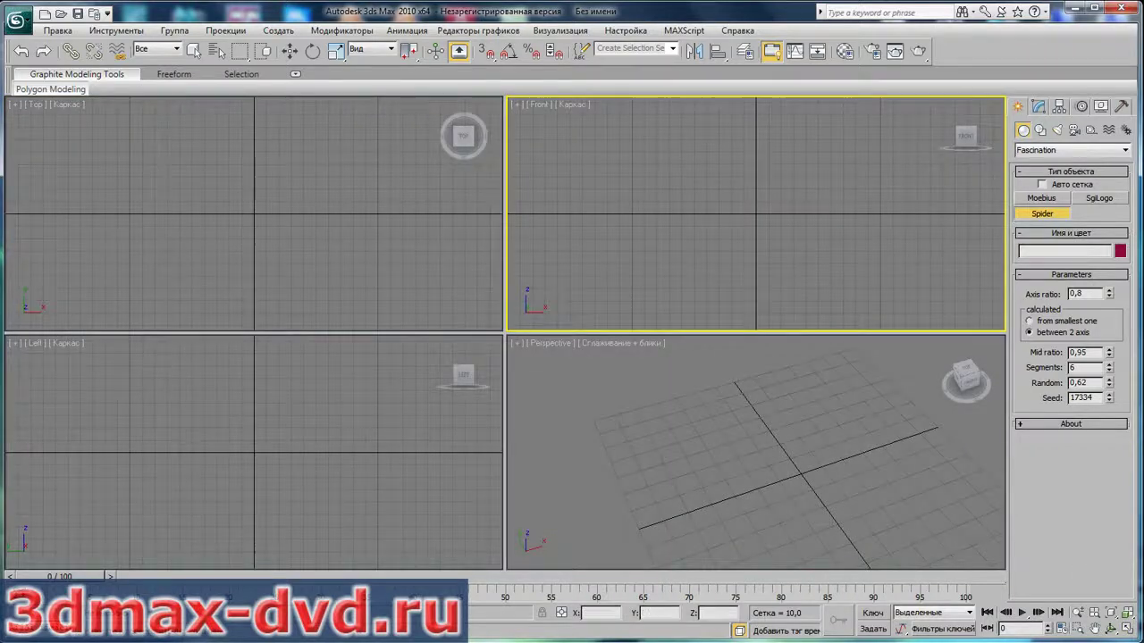
{"action": "left_click", "coordinate": [1129, 629]}
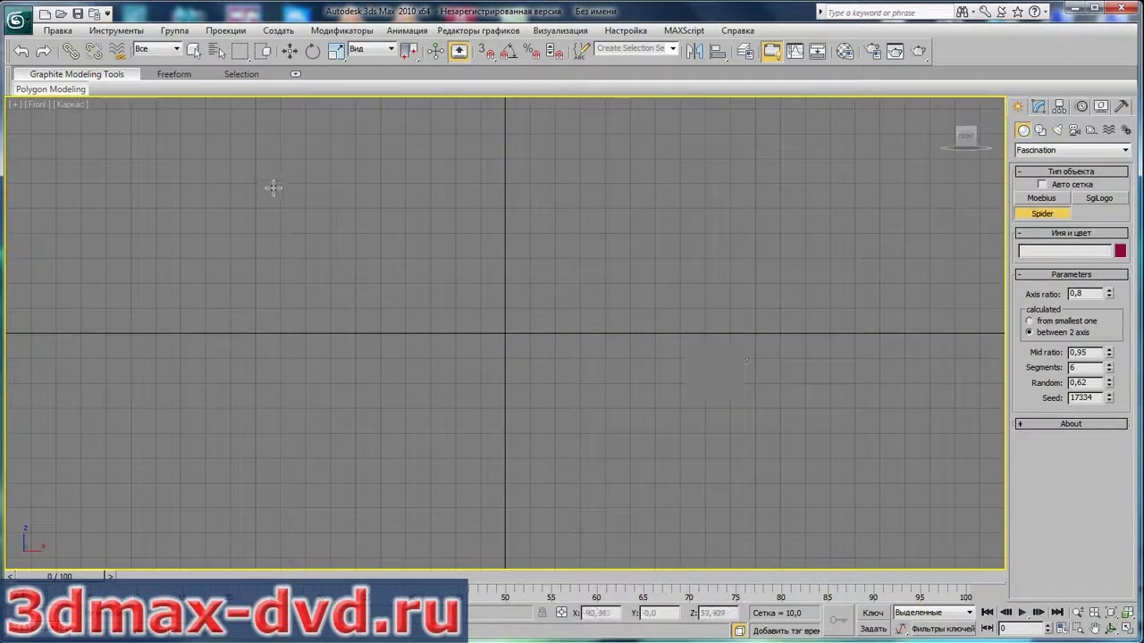
{"action": "left_click_drag", "start_coordinate": [263, 216], "coordinate": [454, 166]}
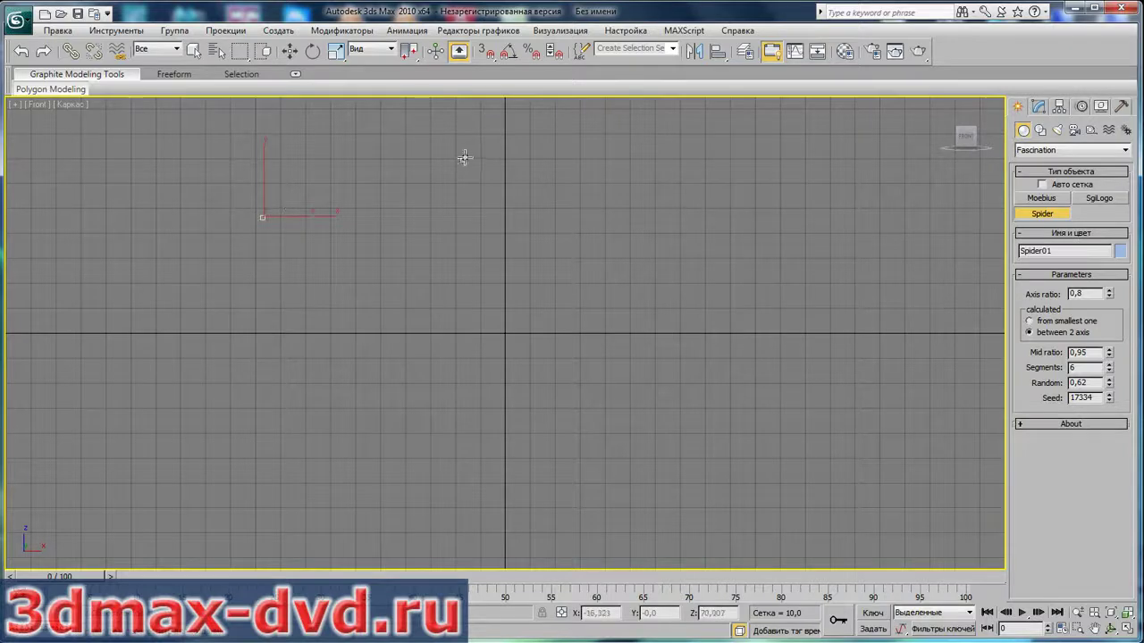
{"action": "left_click", "coordinate": [676, 272]}
{"action": "left_click", "coordinate": [667, 374]}
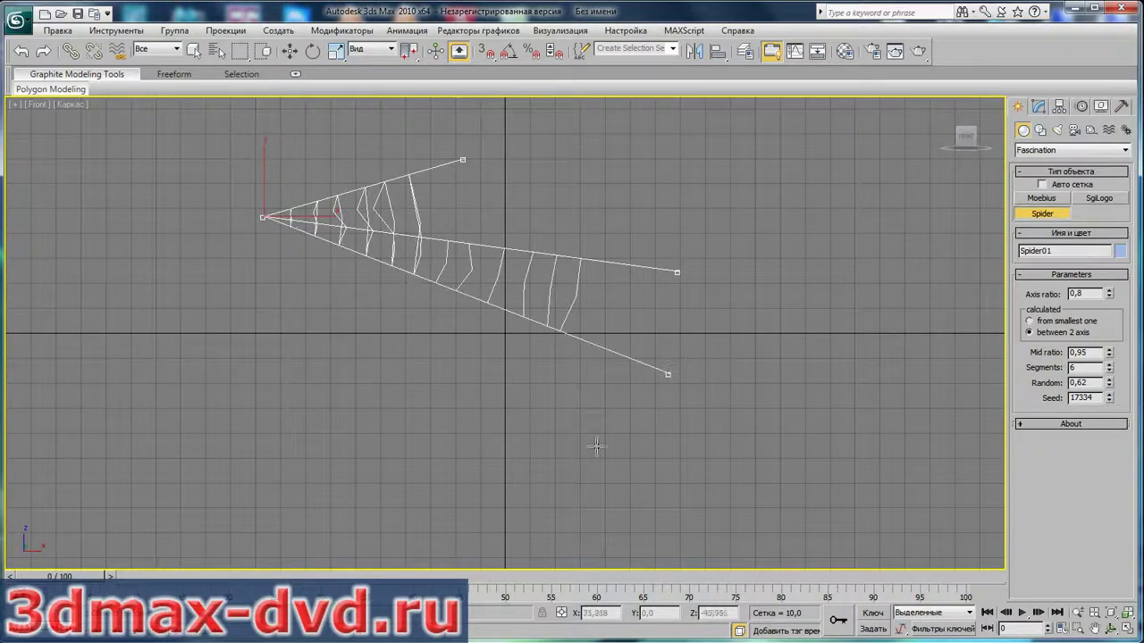
{"action": "left_click", "coordinate": [562, 463]}
{"action": "left_click", "coordinate": [311, 480]}
{"action": "left_click", "coordinate": [165, 386]}
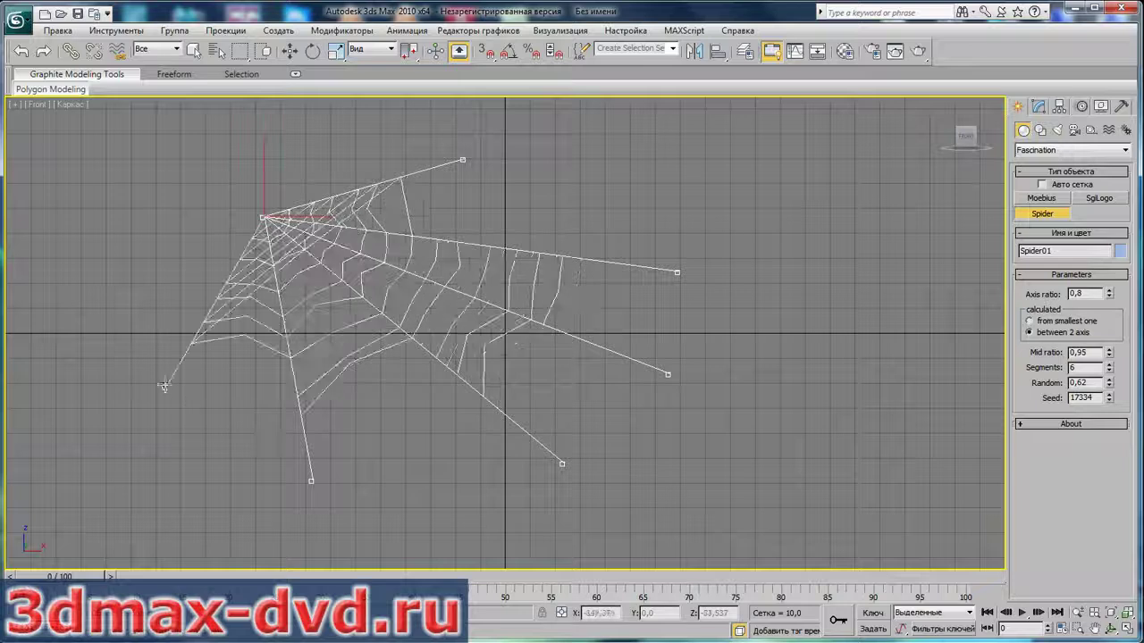
{"action": "left_click", "coordinate": [116, 223]}
{"action": "left_click", "coordinate": [236, 142]}
{"action": "left_click", "coordinate": [310, 132]}
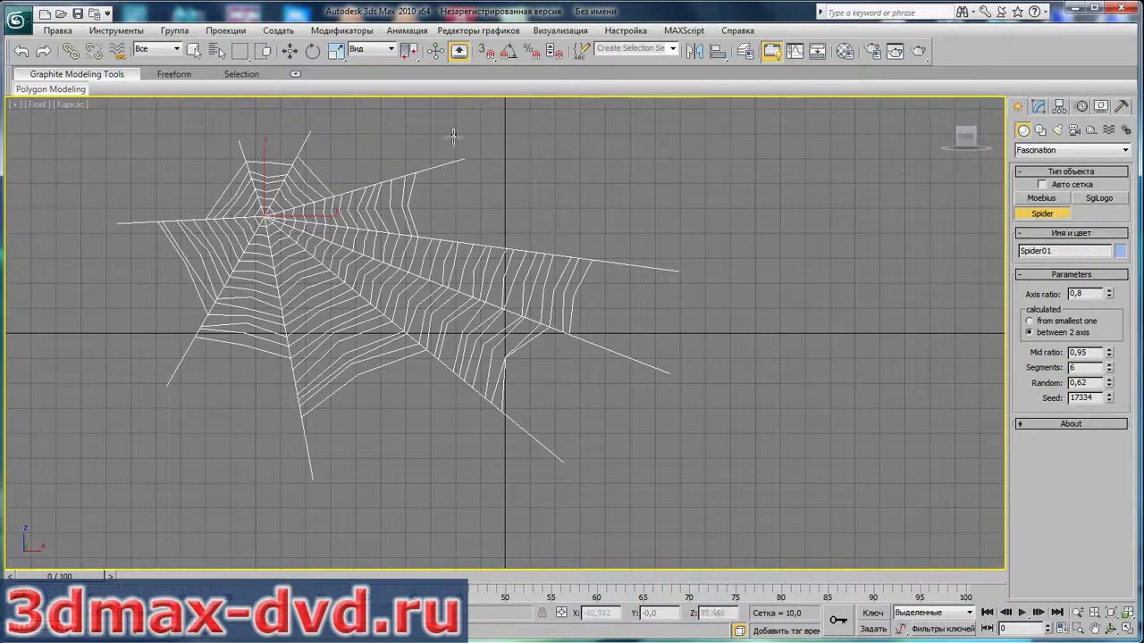
- Show the web's modifiable parameters and test-render it from the Front view
{"action": "left_click", "coordinate": [1037, 108]}
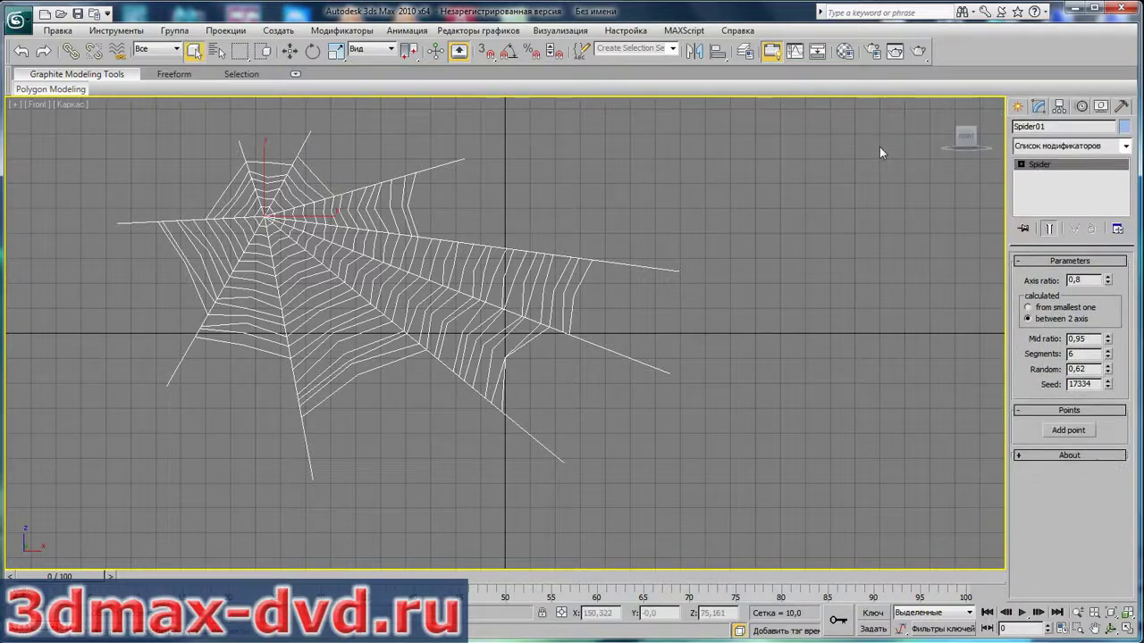
{"action": "left_click", "coordinate": [919, 51]}
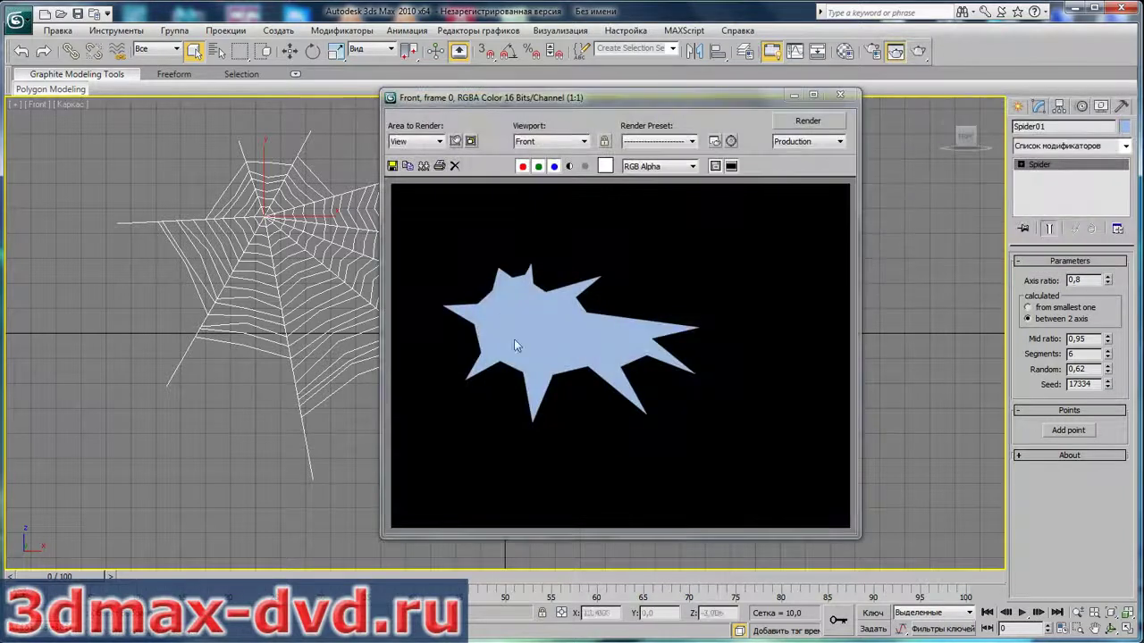
{"action": "left_click", "coordinate": [840, 94]}
- Check the web's shading in the Perspective viewport and return to a maximized Front view framed on the web
{"action": "left_click", "coordinate": [1128, 630]}
{"action": "right_click", "coordinate": [954, 523]}
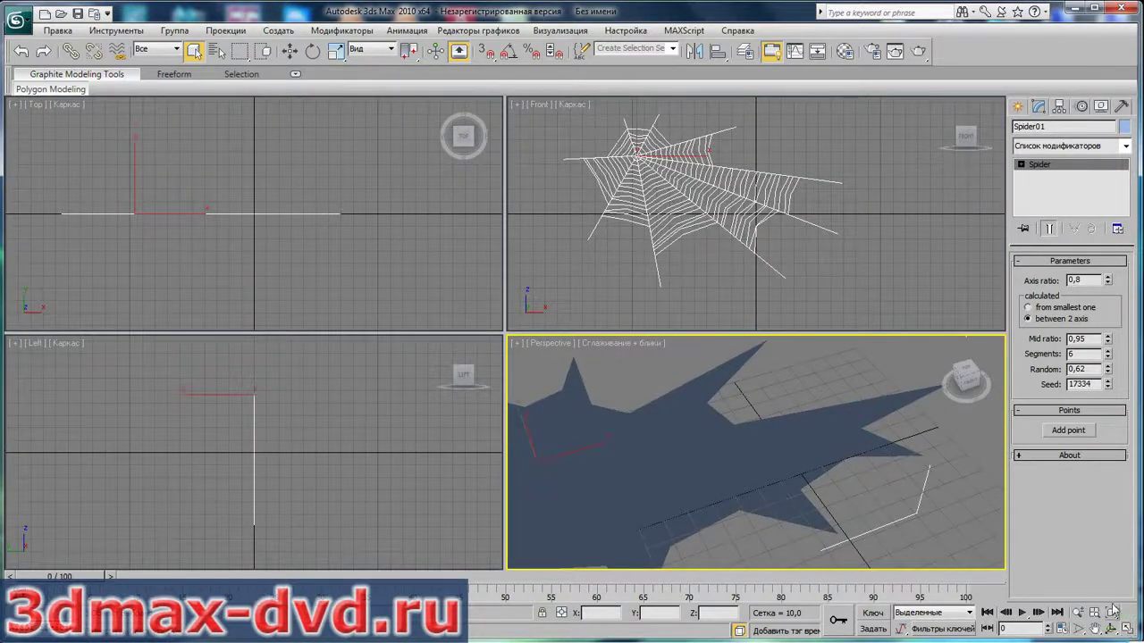
{"action": "right_click", "coordinate": [964, 289]}
{"action": "left_click", "coordinate": [1128, 629]}
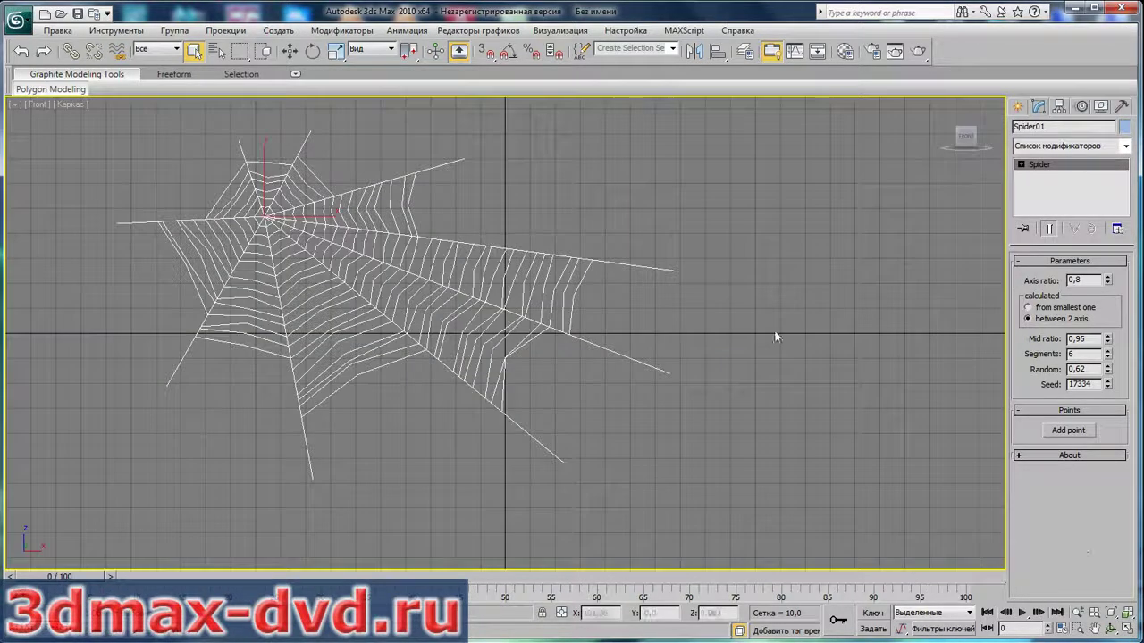
{"action": "key", "text": "z"}
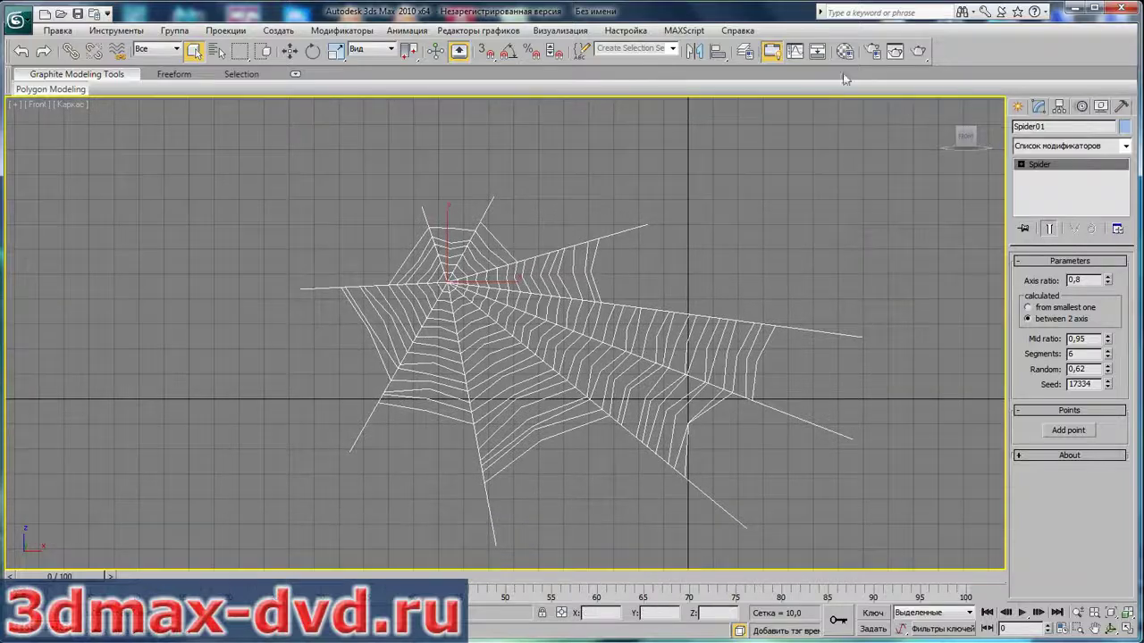
- Assign the 01 - Default material to the web with the wireframe (Каркас) option enabled, and magnify the material sample
{"action": "key", "text": "m"}
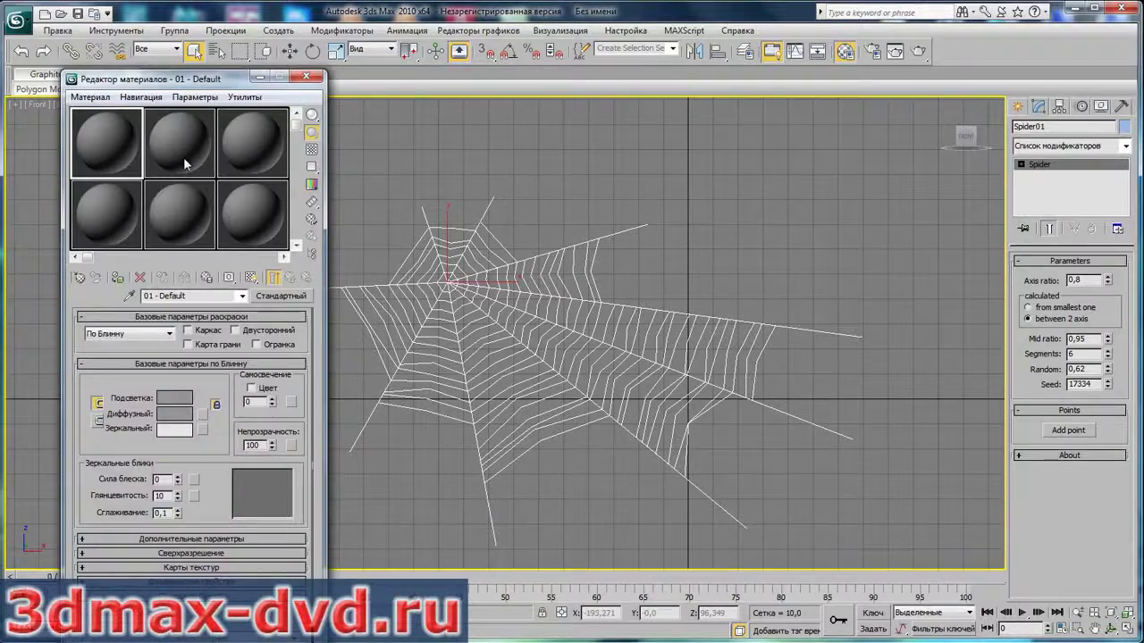
{"action": "left_click", "coordinate": [118, 278]}
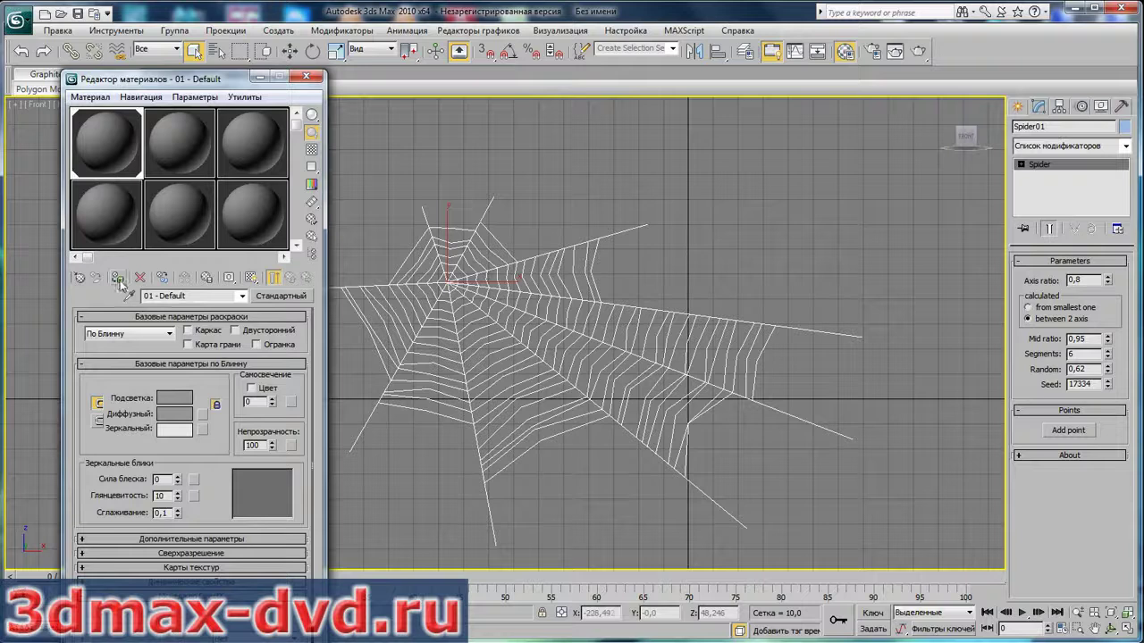
{"action": "left_click", "coordinate": [187, 330]}
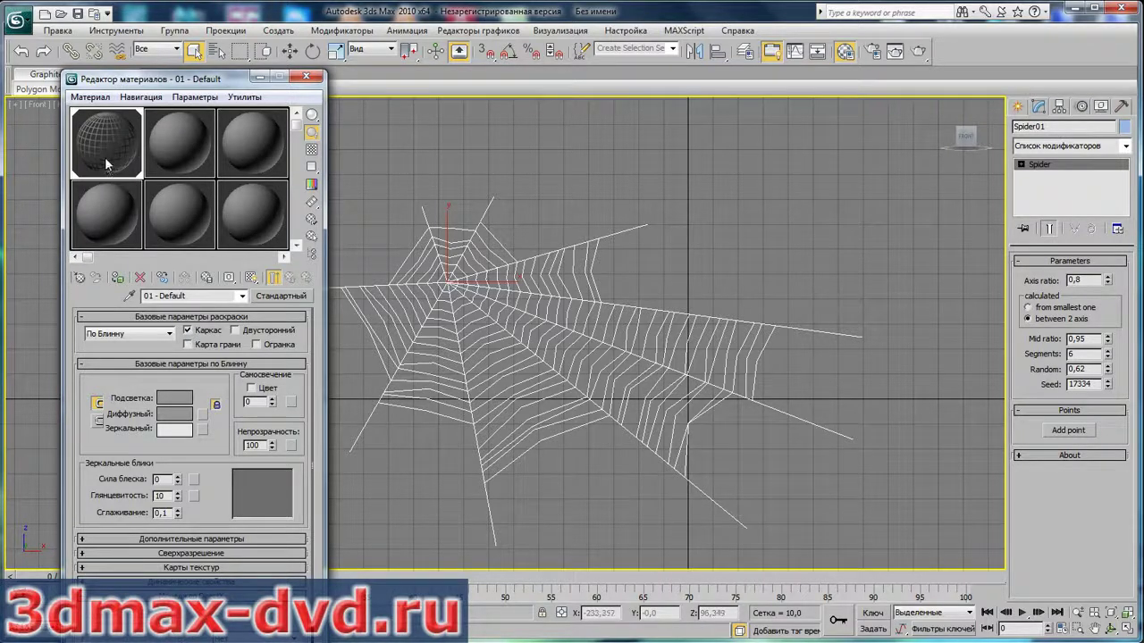
{"action": "double_click", "coordinate": [104, 156]}
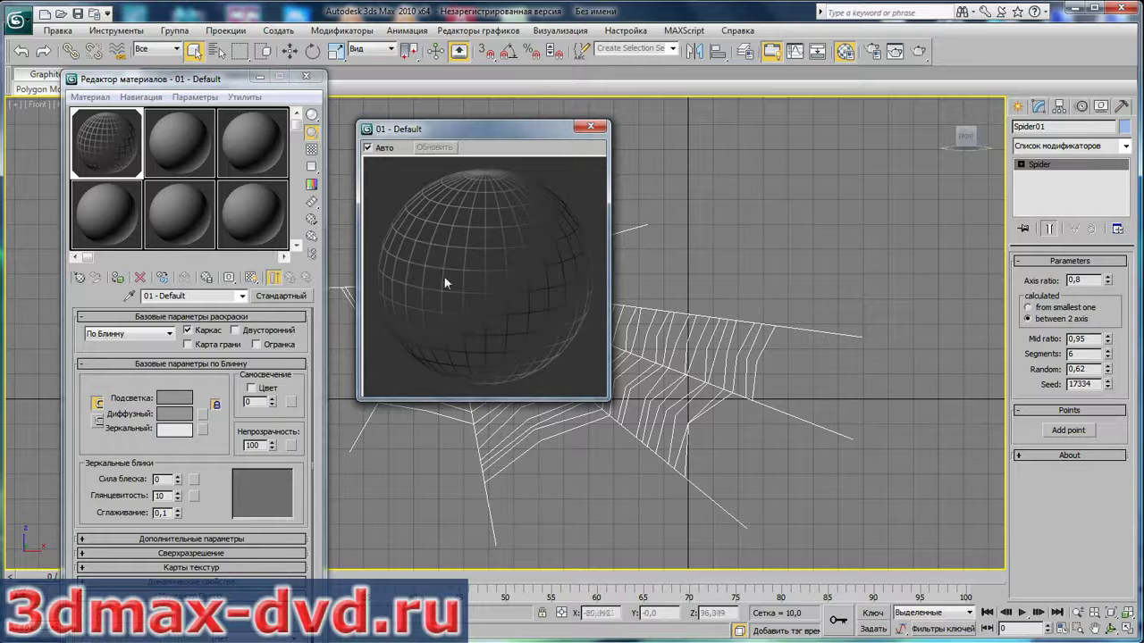
- Finish with the material editor and its enlarged sample, and test-render the wireframe-material web from the Front view
{"action": "left_click", "coordinate": [312, 150]}
{"action": "left_click", "coordinate": [589, 126]}
{"action": "left_click", "coordinate": [305, 77]}
{"action": "left_click", "coordinate": [919, 51]}
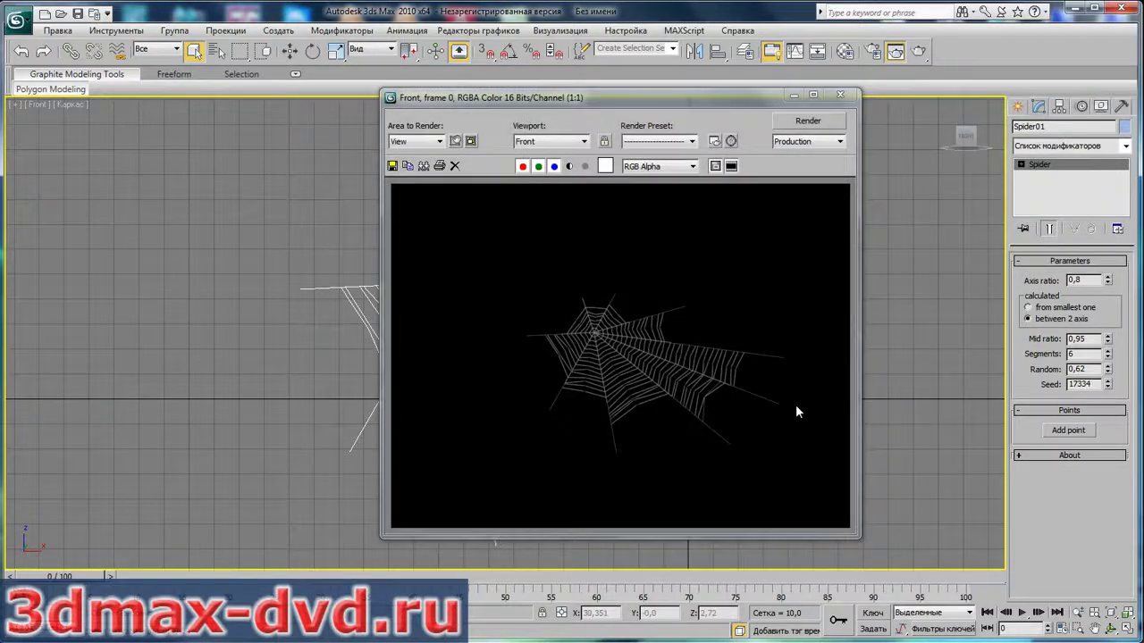
{"action": "left_click", "coordinate": [840, 94]}
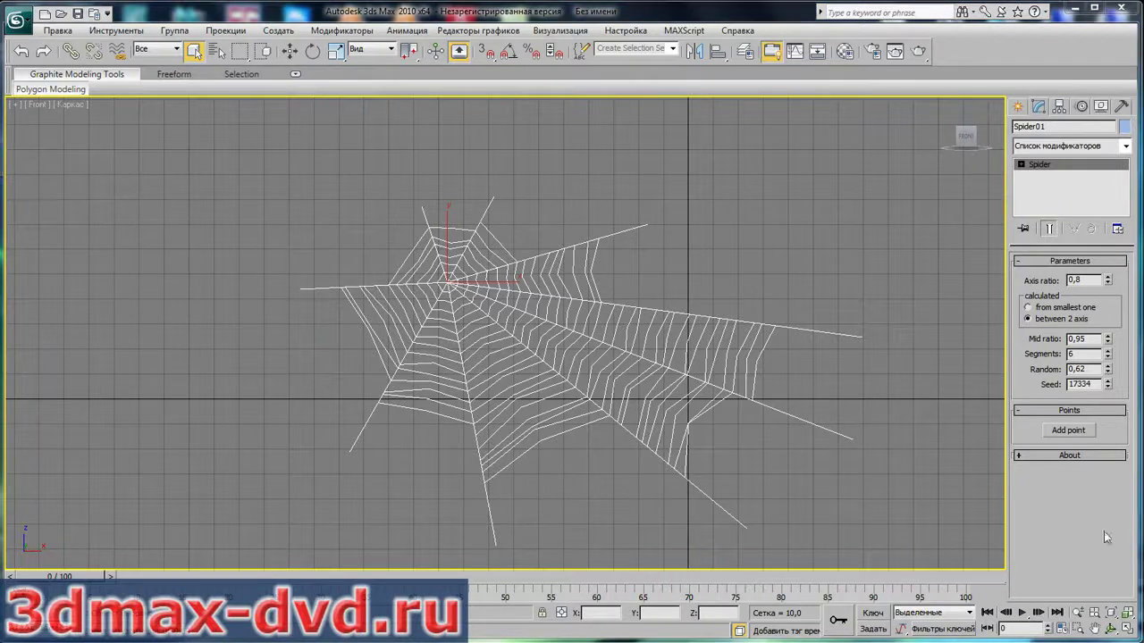
- Add one anchor point to the spider web in the open area at its lower left
{"action": "key", "text": "w"}
{"action": "middle_click_drag", "start_coordinate": [572, 357], "coordinate": [517, 323]}
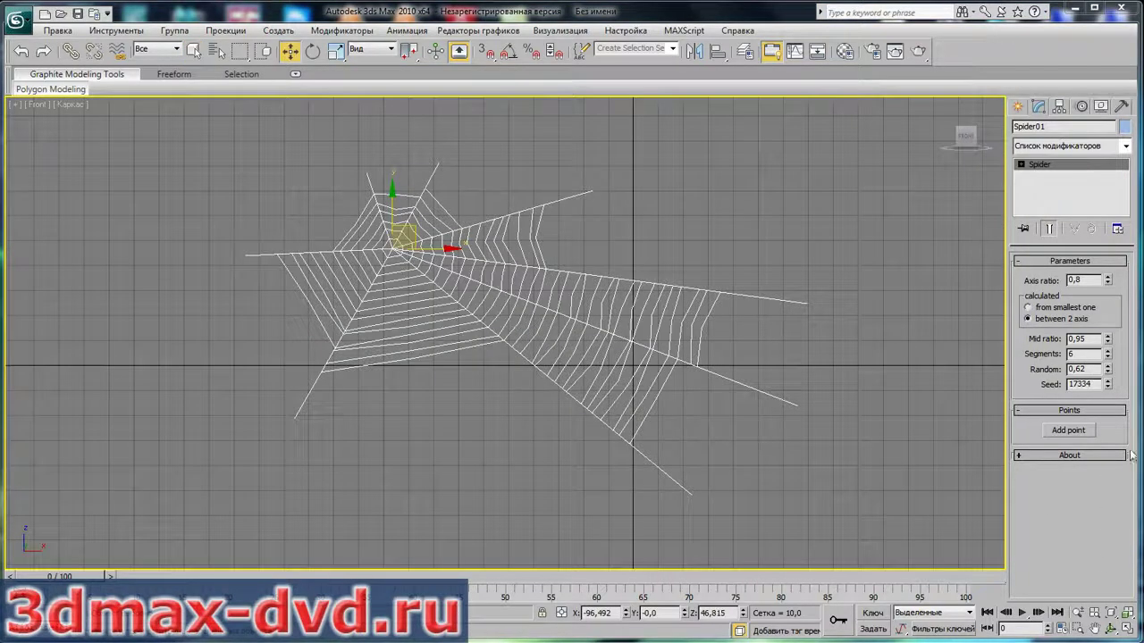
{"action": "left_click", "coordinate": [1067, 431]}
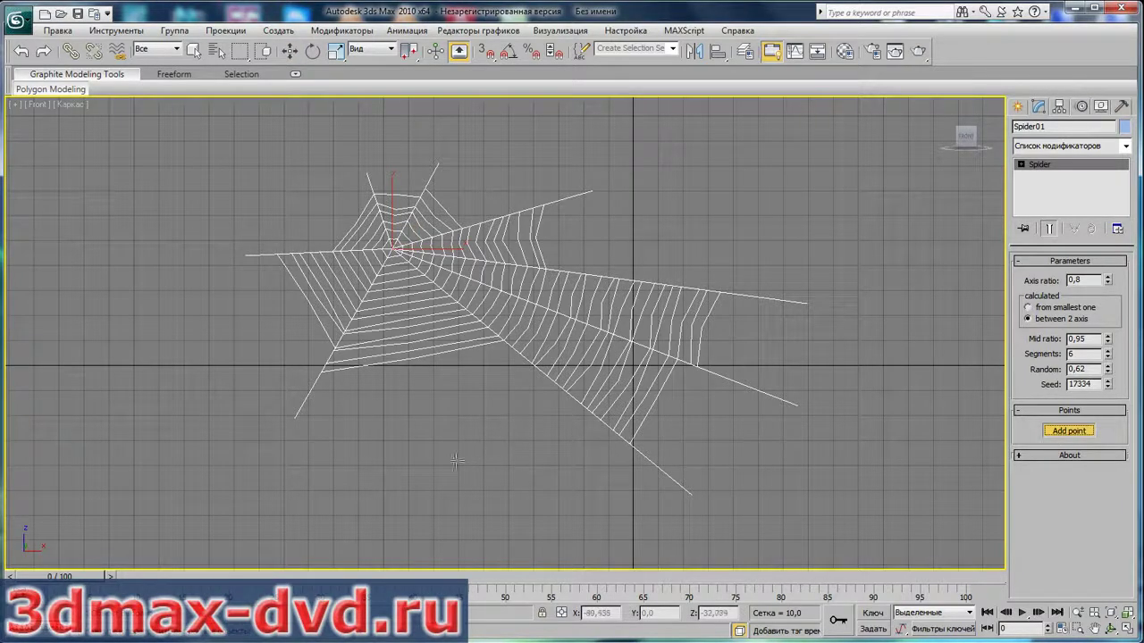
{"action": "left_click", "coordinate": [224, 328]}
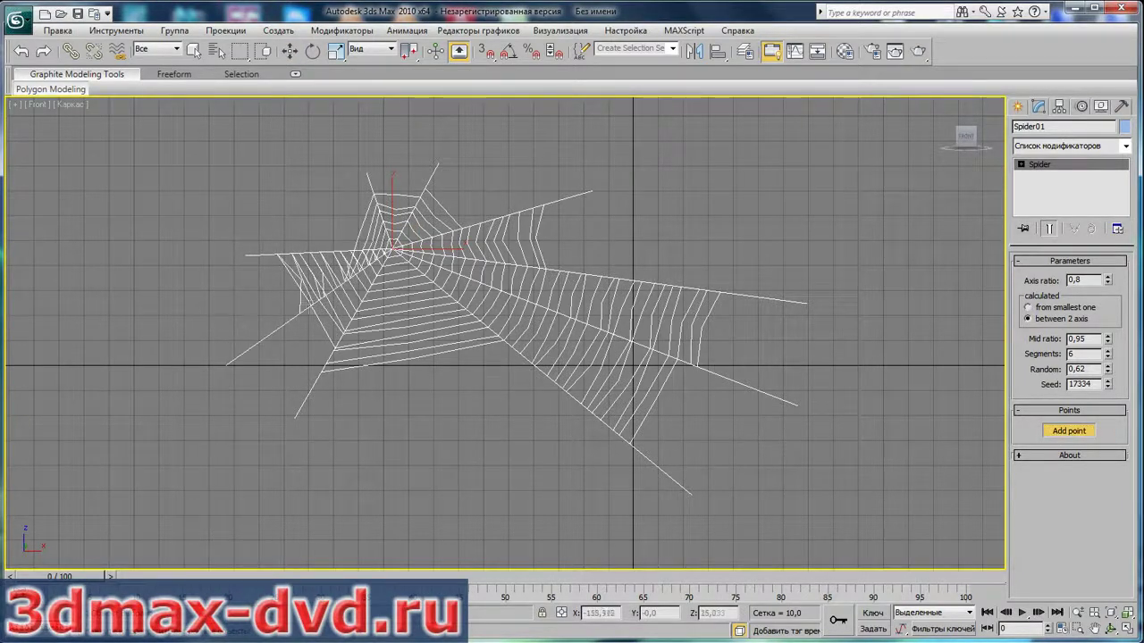
- Move the added anchor point above the web's left strand at Points level, and delete it
{"action": "left_click", "coordinate": [289, 51]}
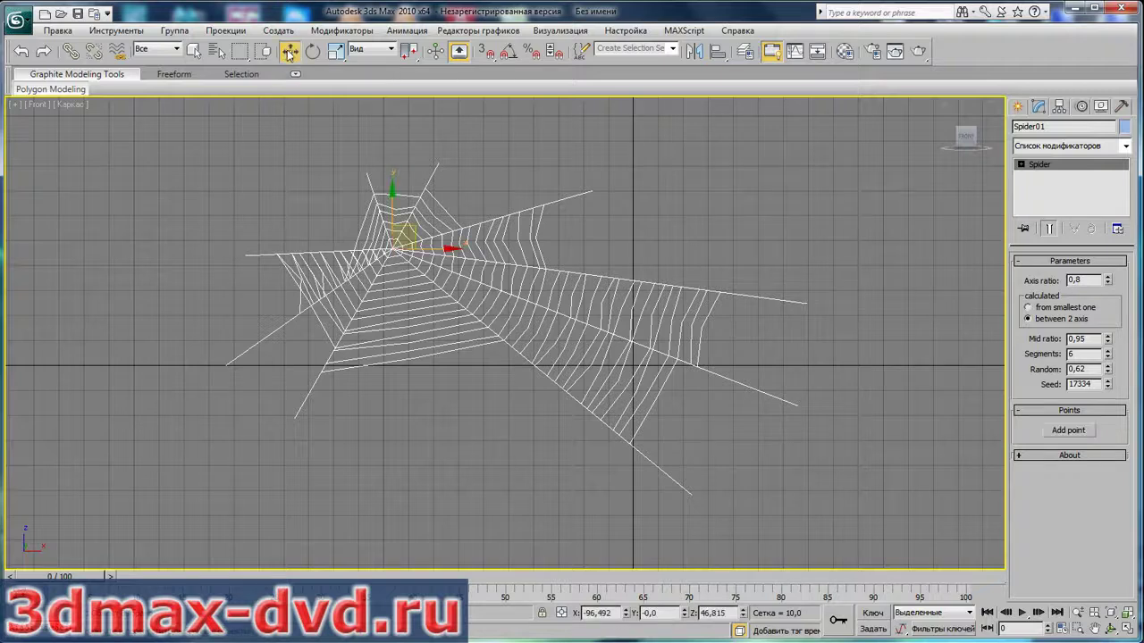
{"action": "left_click", "coordinate": [1021, 164]}
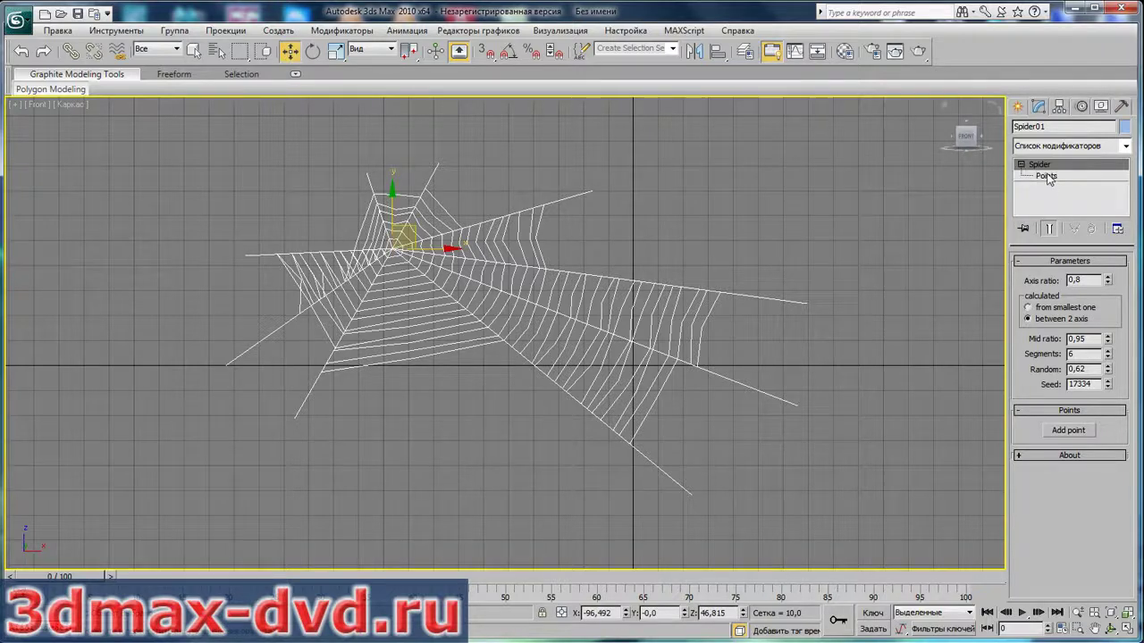
{"action": "left_click", "coordinate": [1047, 176]}
{"action": "left_click", "coordinate": [221, 371]}
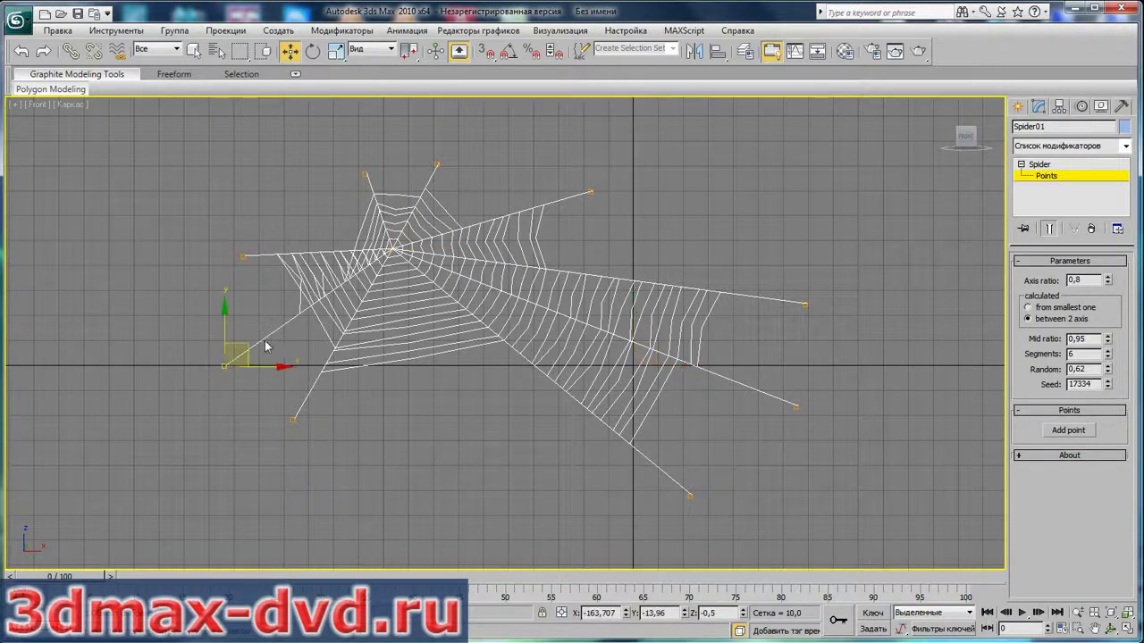
{"action": "left_click_drag", "start_coordinate": [248, 346], "coordinate": [277, 132]}
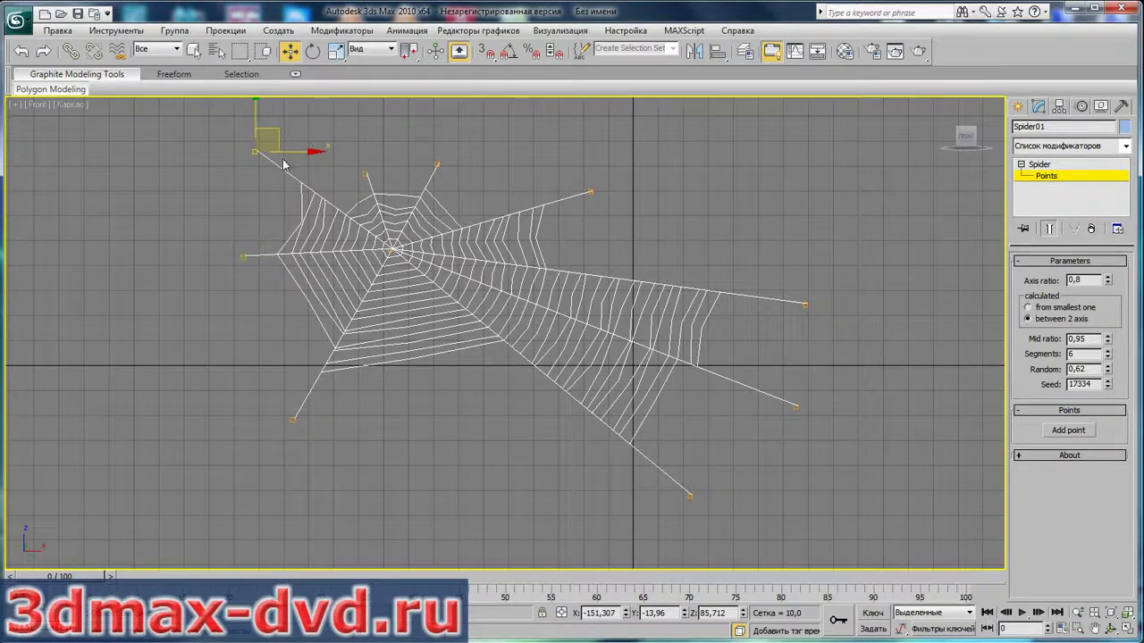
{"action": "key", "text": "Delete"}
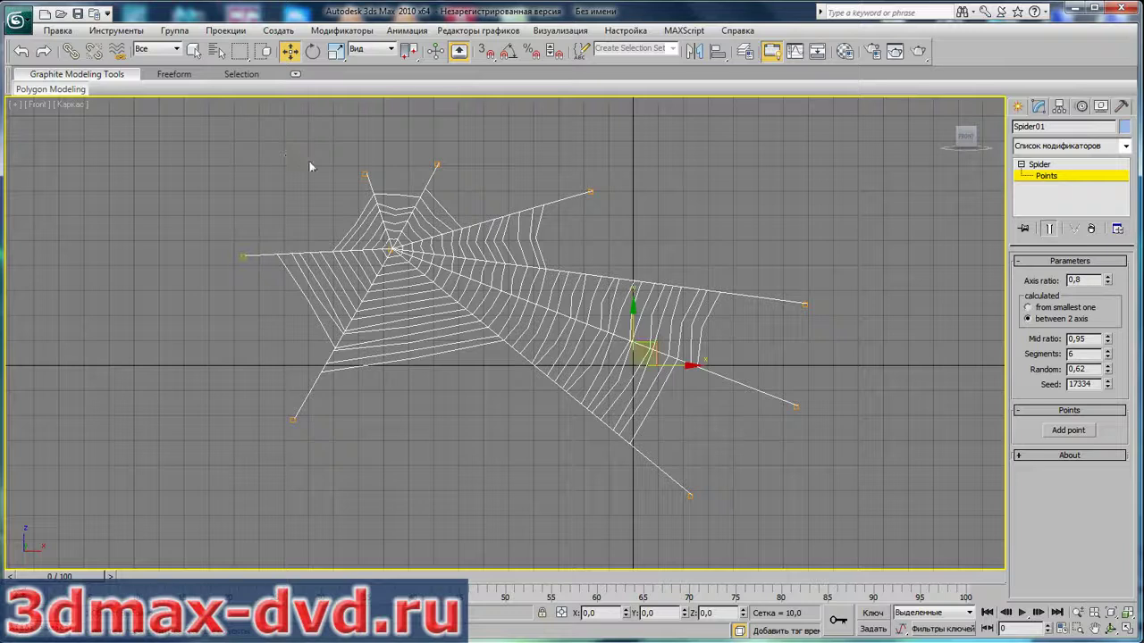
{"action": "left_click", "coordinate": [1048, 177]}
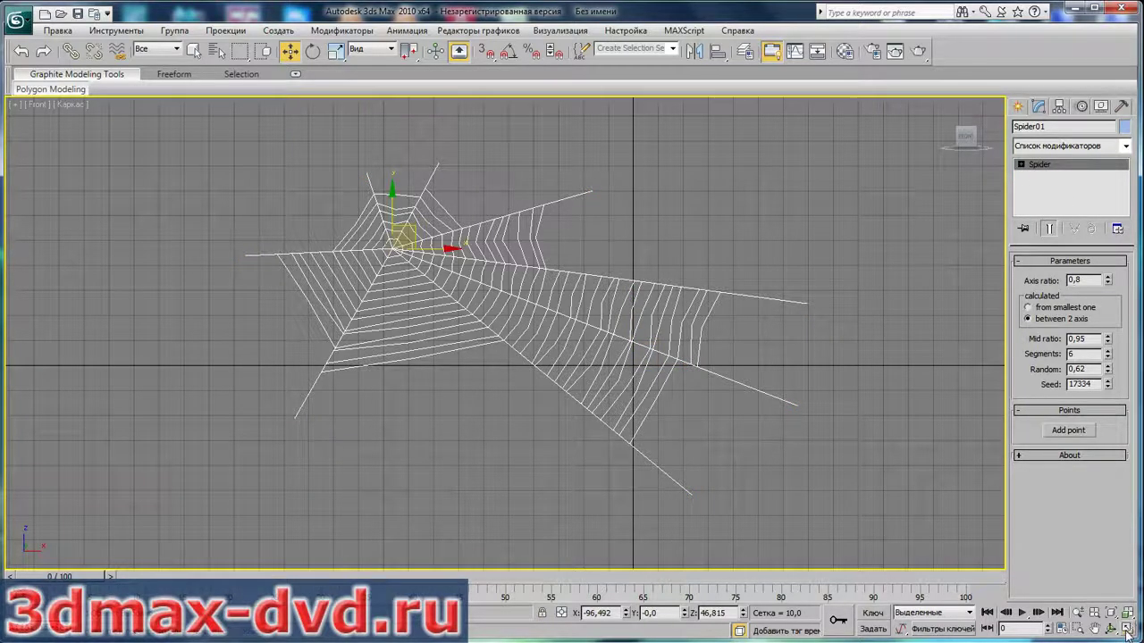
- In a maximized Perspective view, set the web's Segments to 9, Random to 0 and Mid ratio to 0.74
{"action": "left_click", "coordinate": [1127, 628]}
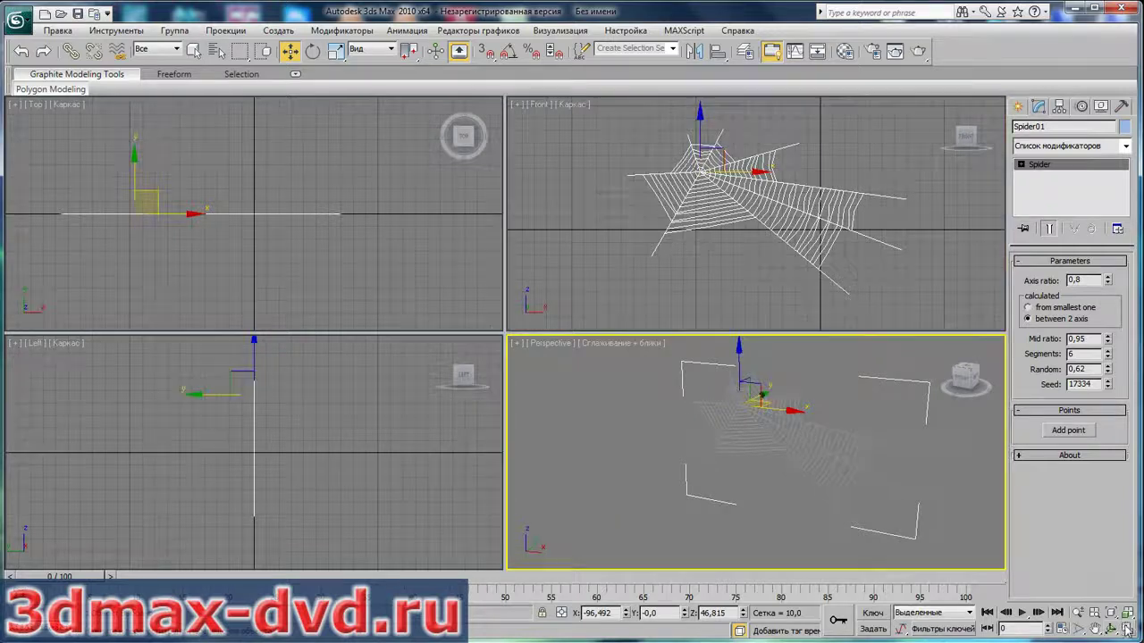
{"action": "left_click", "coordinate": [1127, 628]}
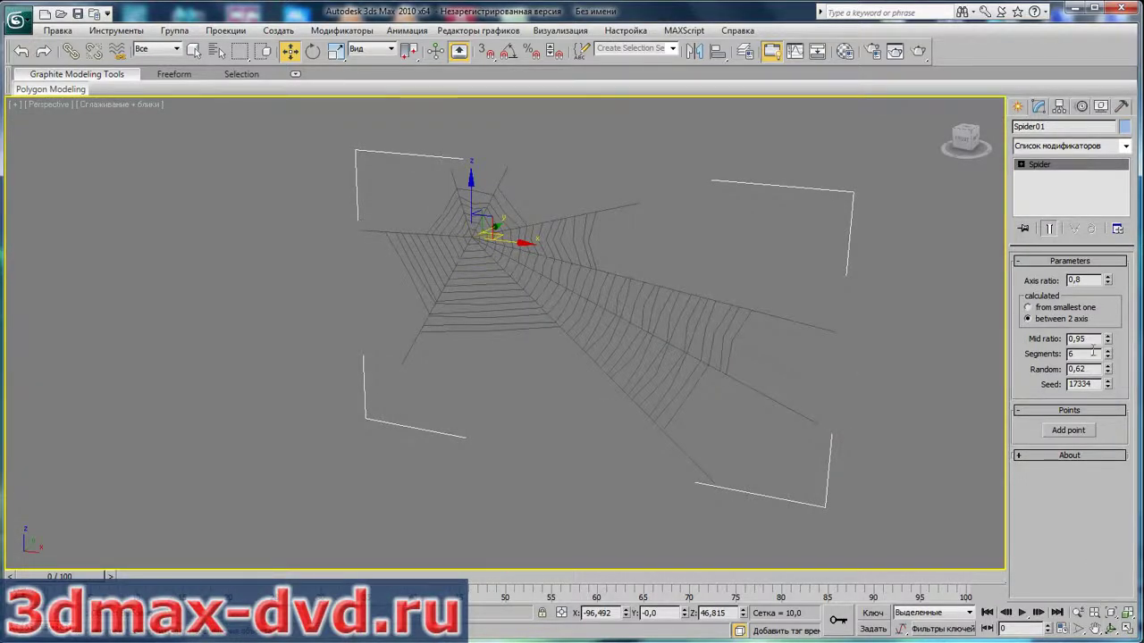
{"action": "left_click_drag", "start_coordinate": [1112, 356], "coordinate": [1107, 436]}
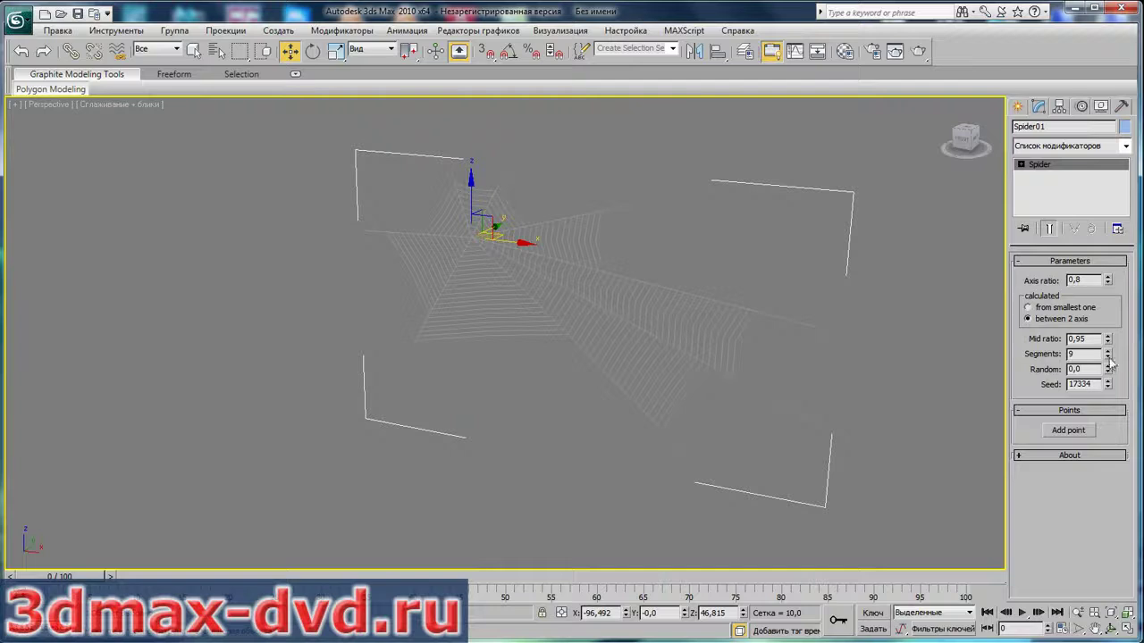
{"action": "left_click_drag", "start_coordinate": [1108, 341], "coordinate": [1110, 339]}
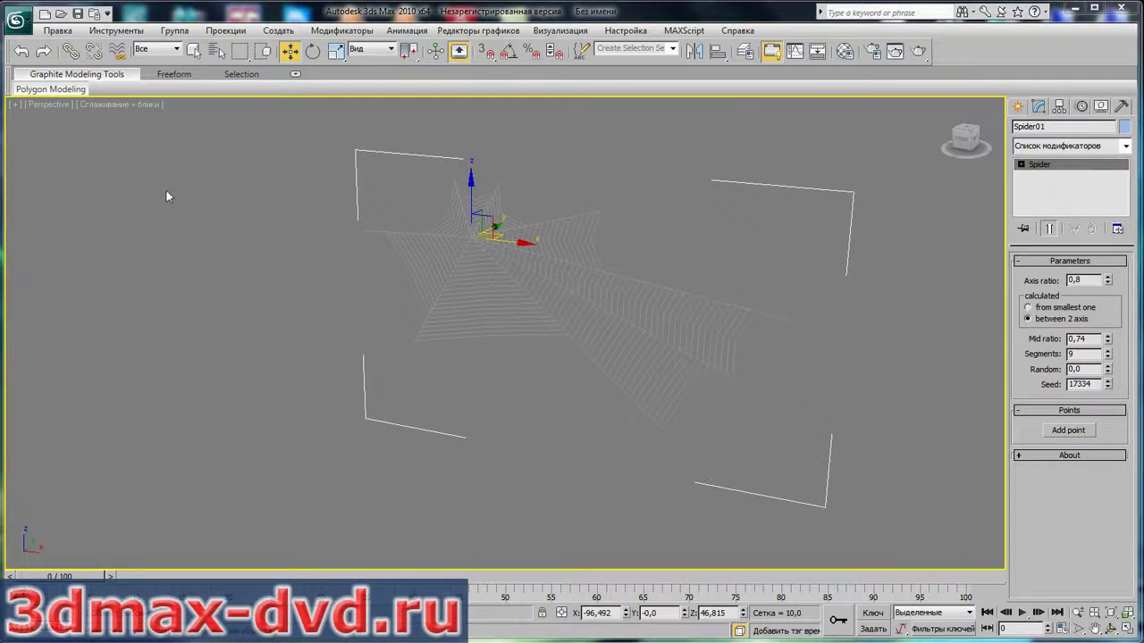
- Reset to an empty scene with the default four-viewport layout
{"action": "left_click", "coordinate": [16, 20]}
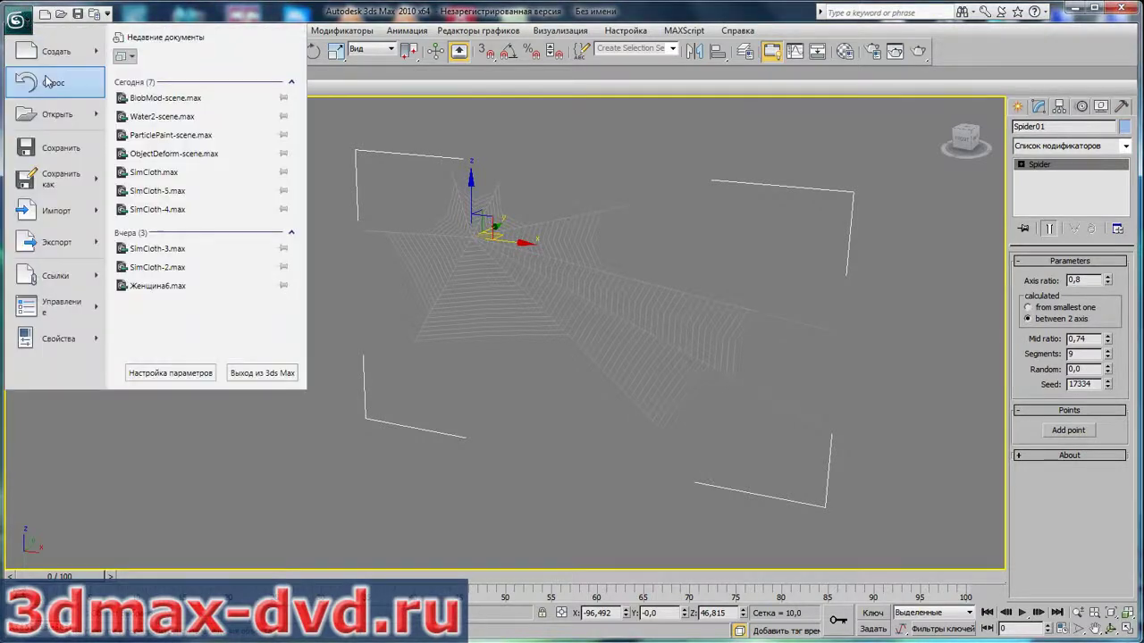
{"action": "left_click", "coordinate": [55, 51]}
{"action": "left_click", "coordinate": [599, 431]}
{"action": "left_click", "coordinate": [528, 355]}
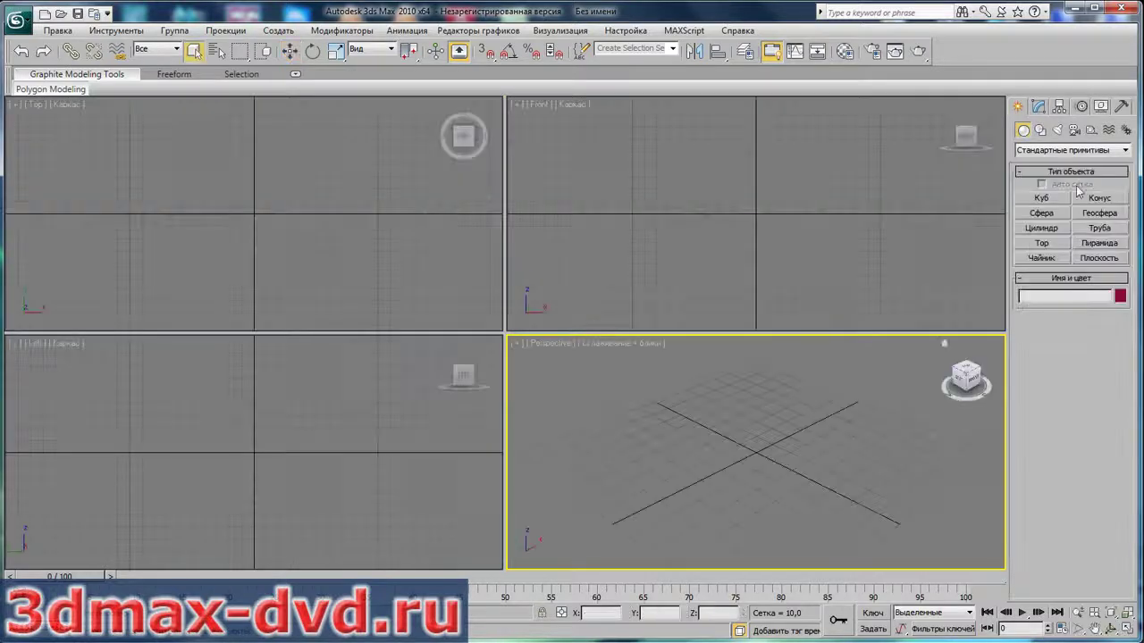
- Create a plane about 141 by 138 units centred on the grid in Perspective, and maximize that viewport
{"action": "left_click", "coordinate": [1102, 259]}
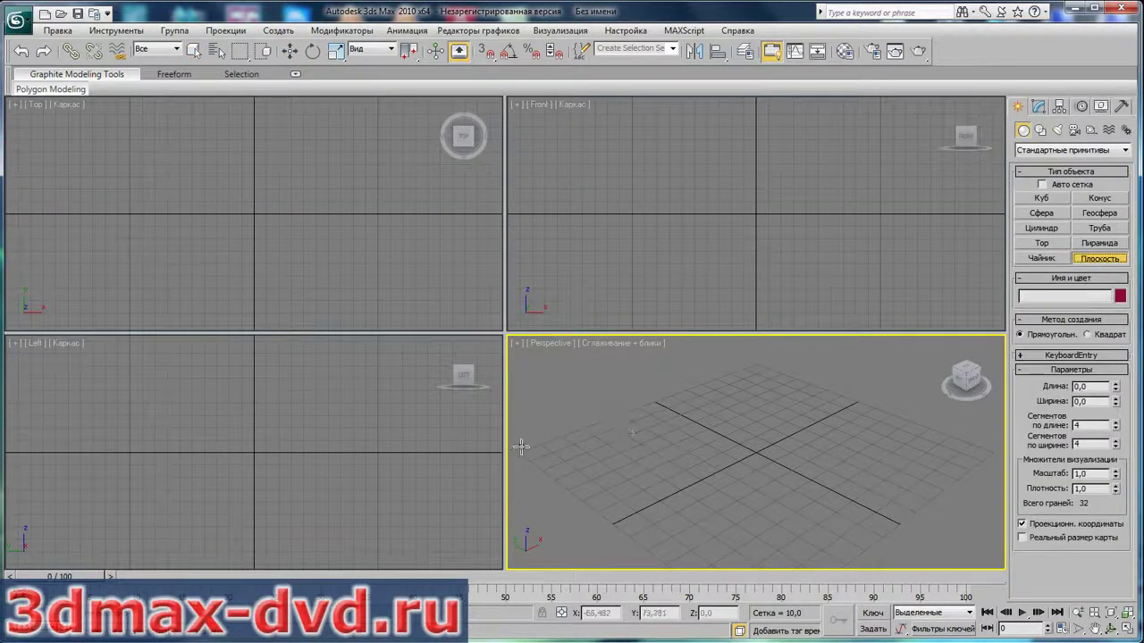
{"action": "left_click_drag", "start_coordinate": [523, 447], "coordinate": [990, 451]}
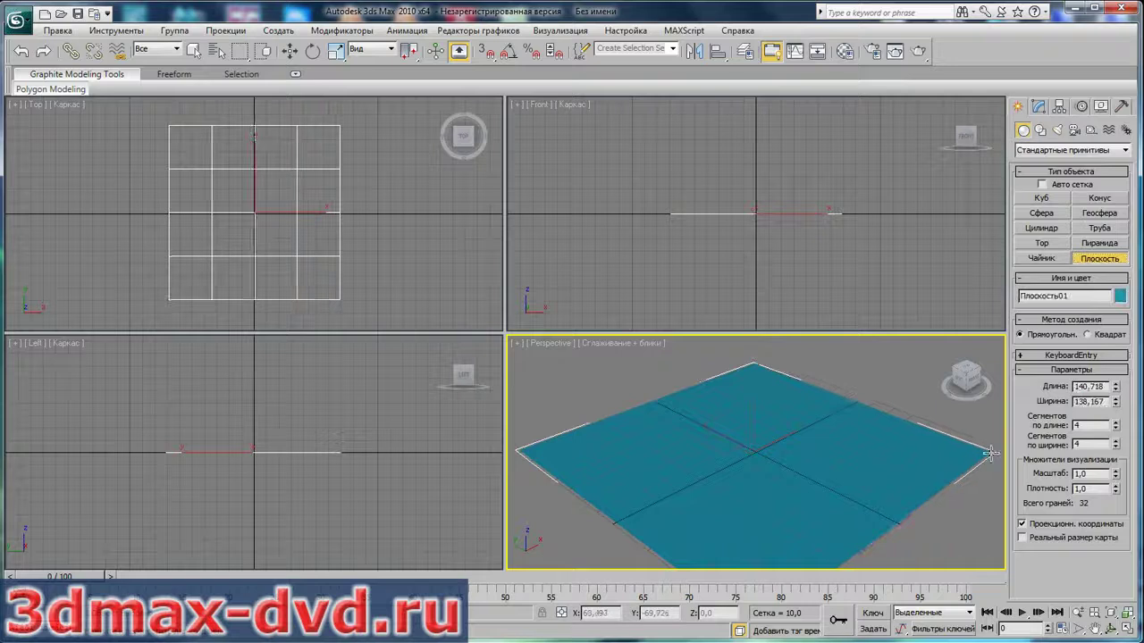
{"action": "left_click", "coordinate": [1127, 630]}
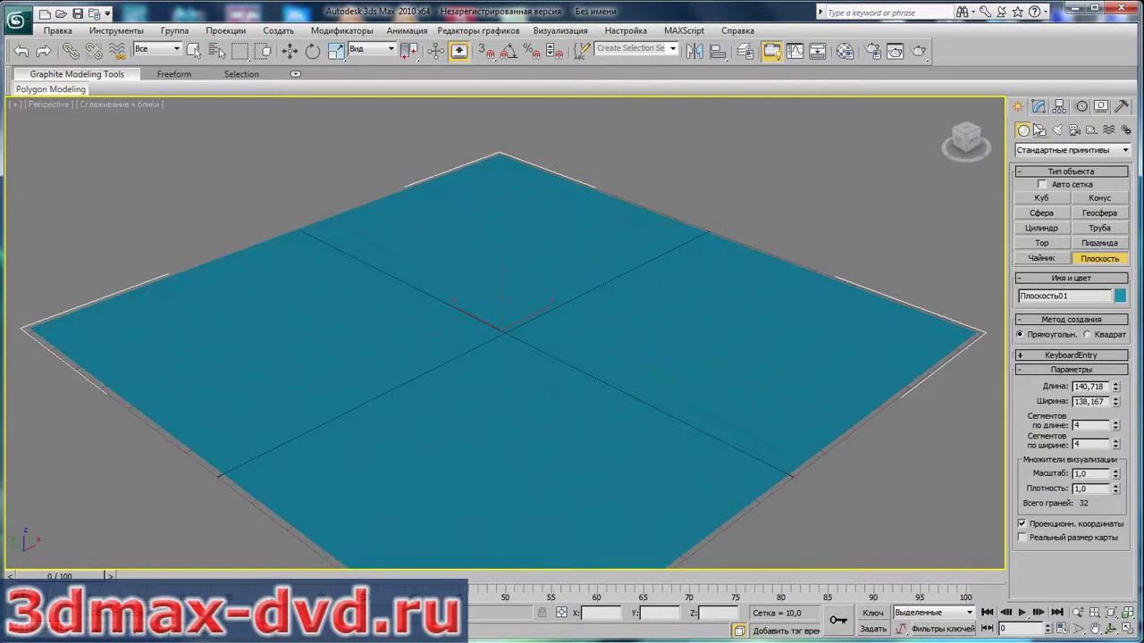
- Apply the Greeble modifier to the plane
{"action": "left_click", "coordinate": [1038, 106]}
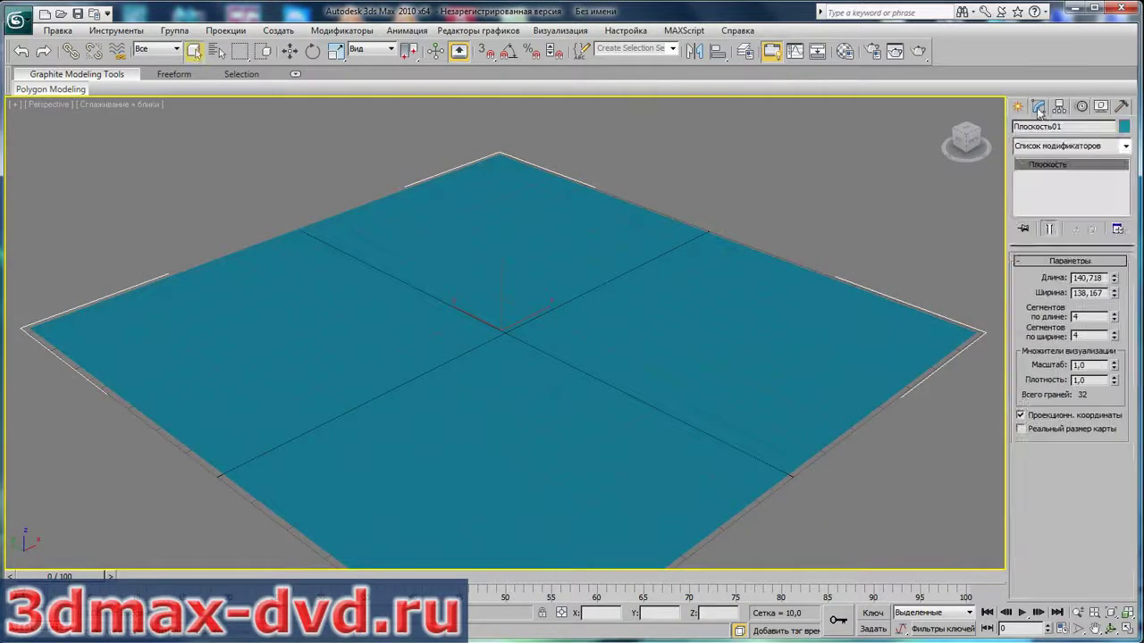
{"action": "left_click", "coordinate": [1125, 145]}
{"action": "left_click_drag", "start_coordinate": [1128, 182], "coordinate": [1126, 267]}
{"action": "left_click", "coordinate": [1061, 414]}
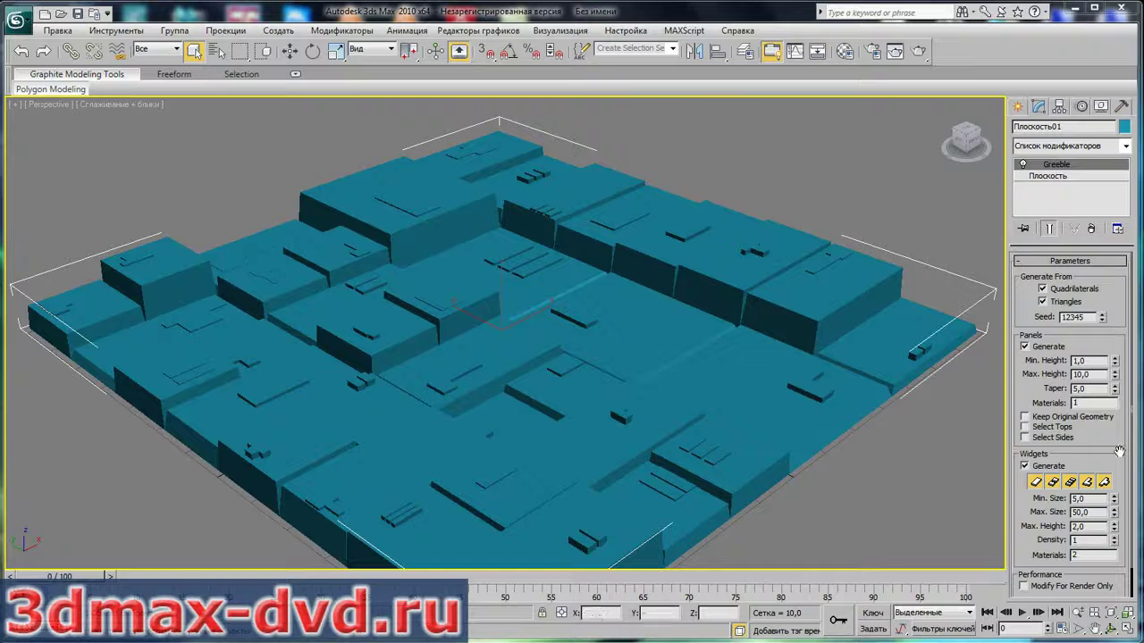
- Switch Greeble's widget generation and several individual widget shapes off and back on to compare their effect
{"action": "left_click_drag", "start_coordinate": [1118, 455], "coordinate": [1118, 415]}
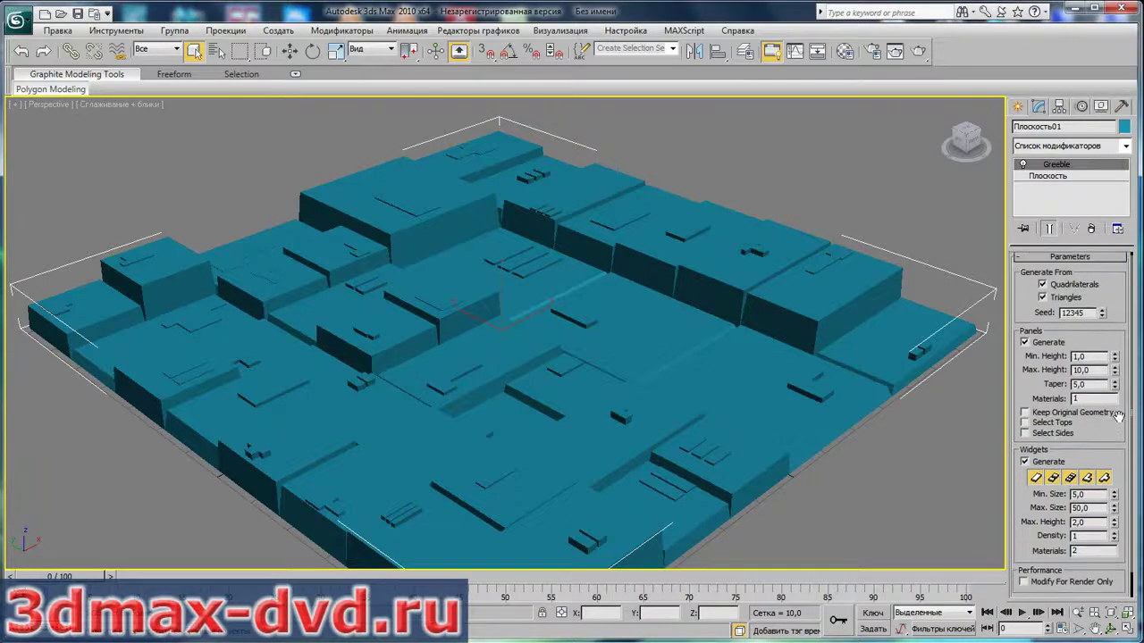
{"action": "left_click", "coordinate": [1023, 462]}
{"action": "left_click", "coordinate": [1023, 462]}
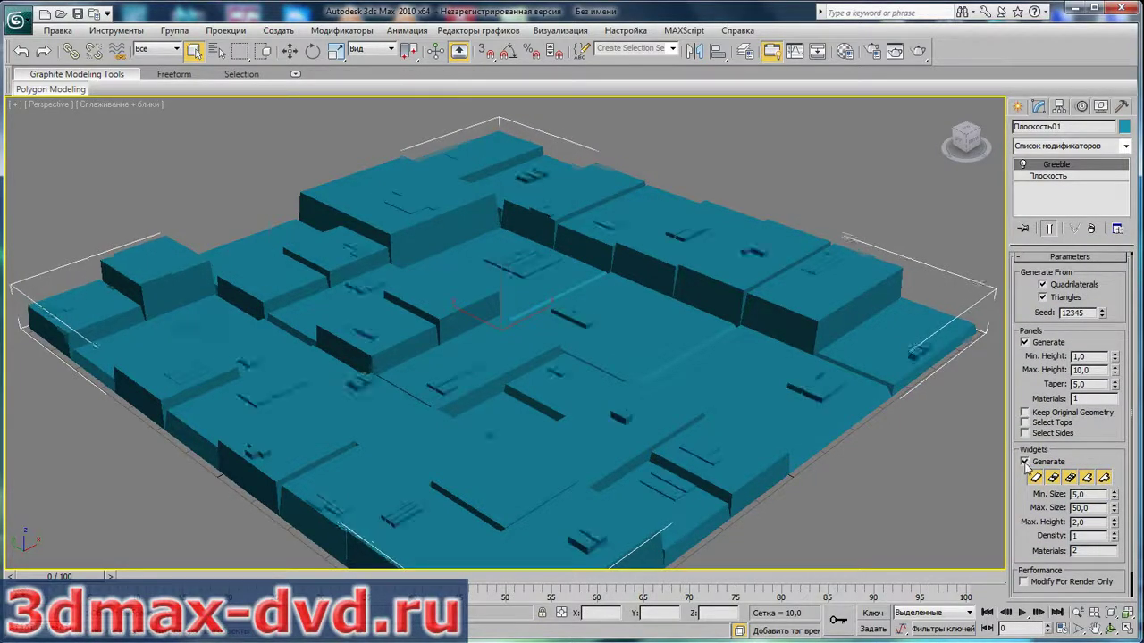
{"action": "left_click", "coordinate": [1069, 477]}
{"action": "left_click", "coordinate": [1104, 477]}
{"action": "left_click", "coordinate": [1053, 477]}
{"action": "left_click", "coordinate": [1069, 477]}
{"action": "left_click", "coordinate": [1086, 477]}
{"action": "left_click", "coordinate": [1103, 477]}
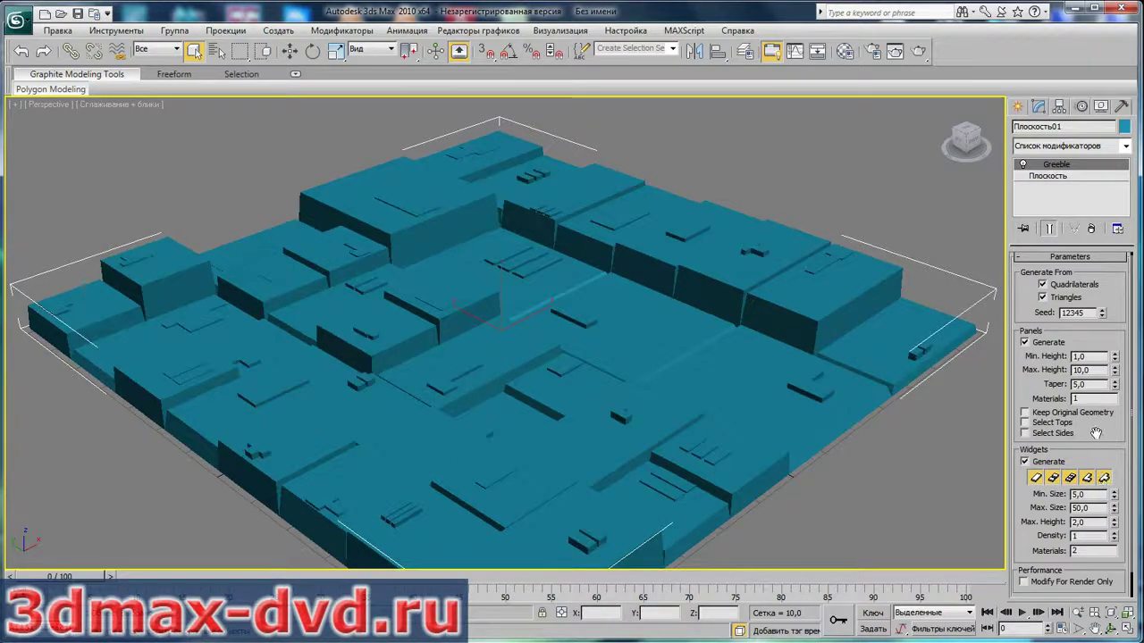
- Set the Greeble panels to Min. Height 0, Max. Height 31.5 and Taper 9.6
{"action": "left_click_drag", "start_coordinate": [1115, 361], "coordinate": [1131, 264]}
{"action": "mouse_move", "coordinate": [1115, 384]}
{"action": "left_mouse_down"}
{"action": "mouse_move", "coordinate": [1124, 335]}
{"action": "mouse_move", "coordinate": [1120, 384]}
{"action": "left_mouse_up"}
{"action": "scroll", "coordinate": [1109, 375], "scroll_direction": "down", "scroll_amount": 1}
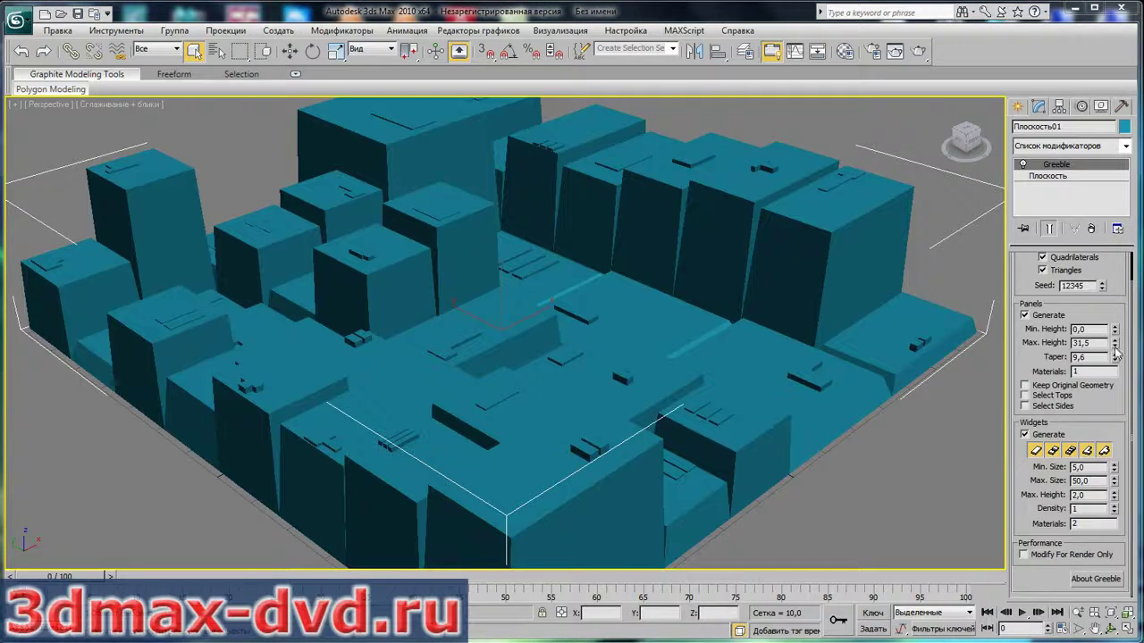
{"action": "scroll", "coordinate": [1115, 393], "scroll_direction": "up", "scroll_amount": 1}
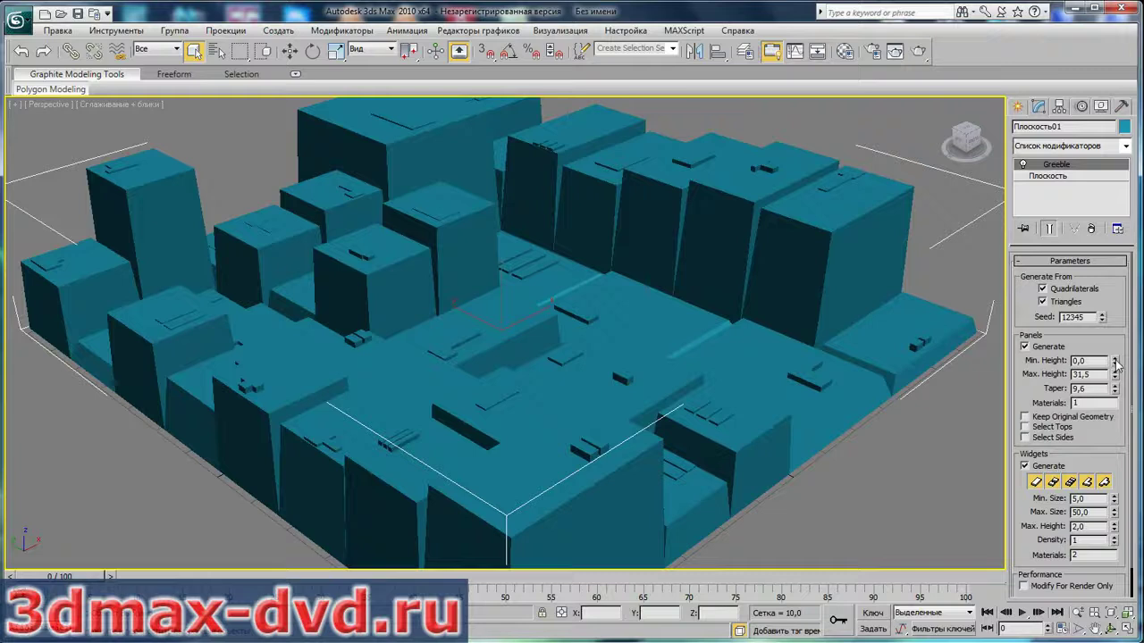
- Set the Greeble panels to Min. Height 7.6, Max. Height 24.4 and Taper 0.9
{"action": "left_click_drag", "start_coordinate": [1114, 361], "coordinate": [1124, 332]}
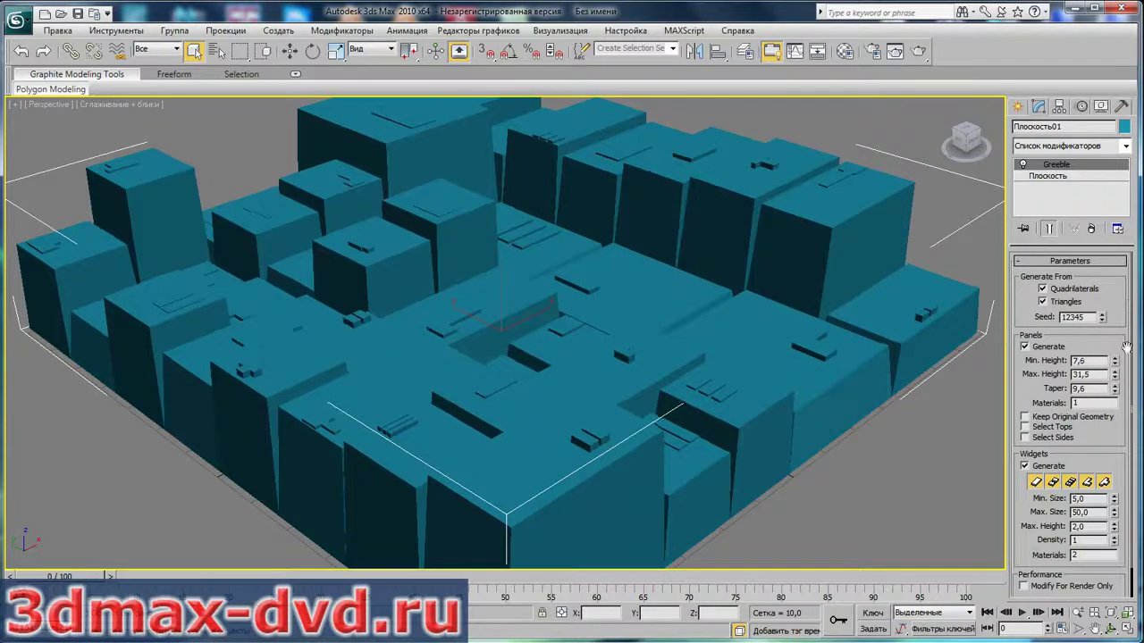
{"action": "left_click_drag", "start_coordinate": [1115, 393], "coordinate": [1118, 429]}
{"action": "left_click_drag", "start_coordinate": [1115, 380], "coordinate": [1115, 427]}
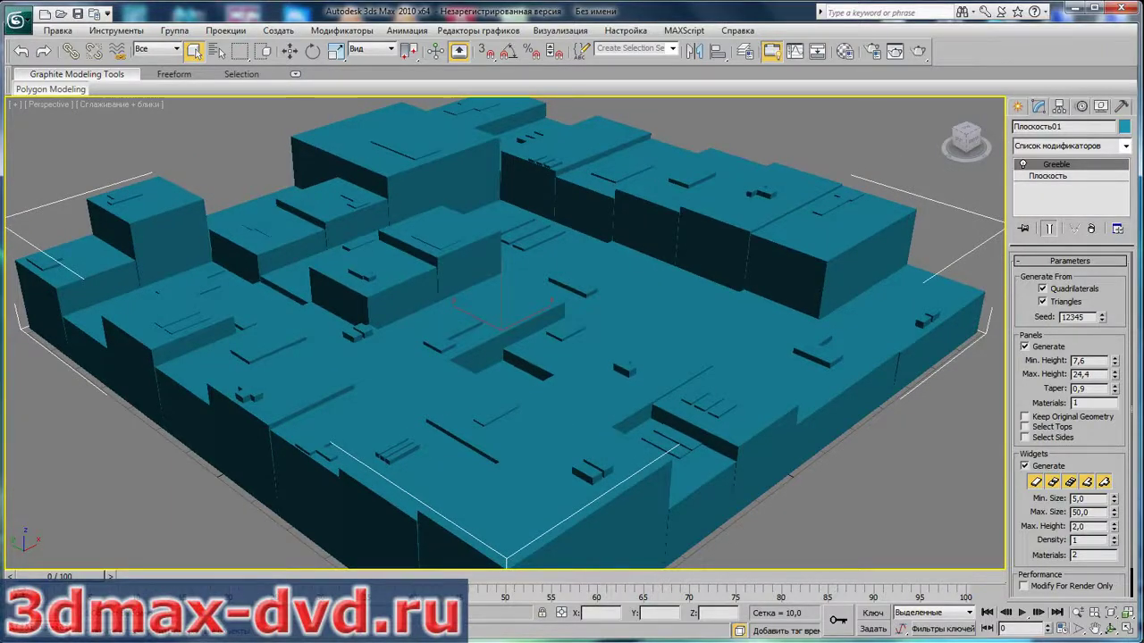
- Enable Modify For Render Only for Greeble and test-render the plane from the Perspective view
{"action": "scroll", "coordinate": [1072, 496], "scroll_direction": "down", "scroll_amount": 2}
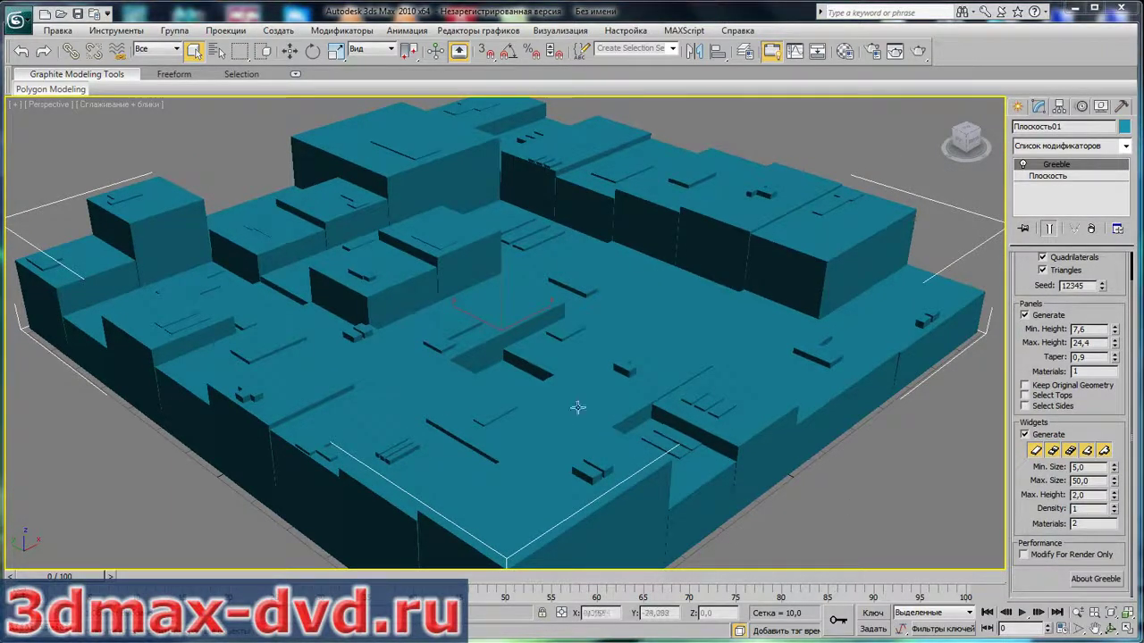
{"action": "left_click", "coordinate": [1023, 555]}
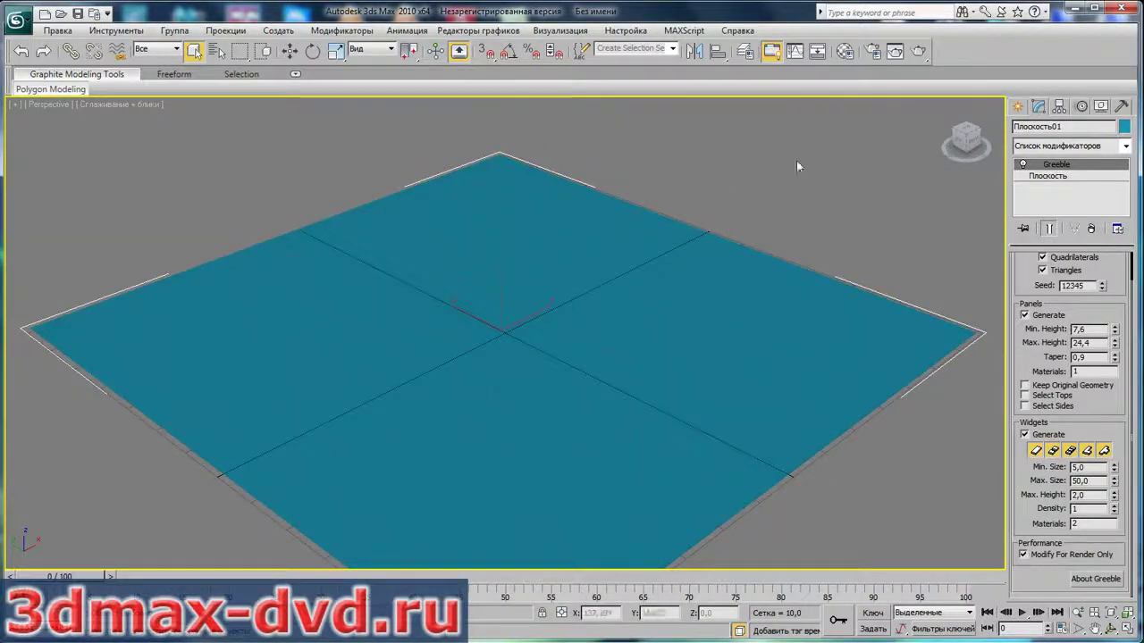
{"action": "left_click", "coordinate": [918, 51]}
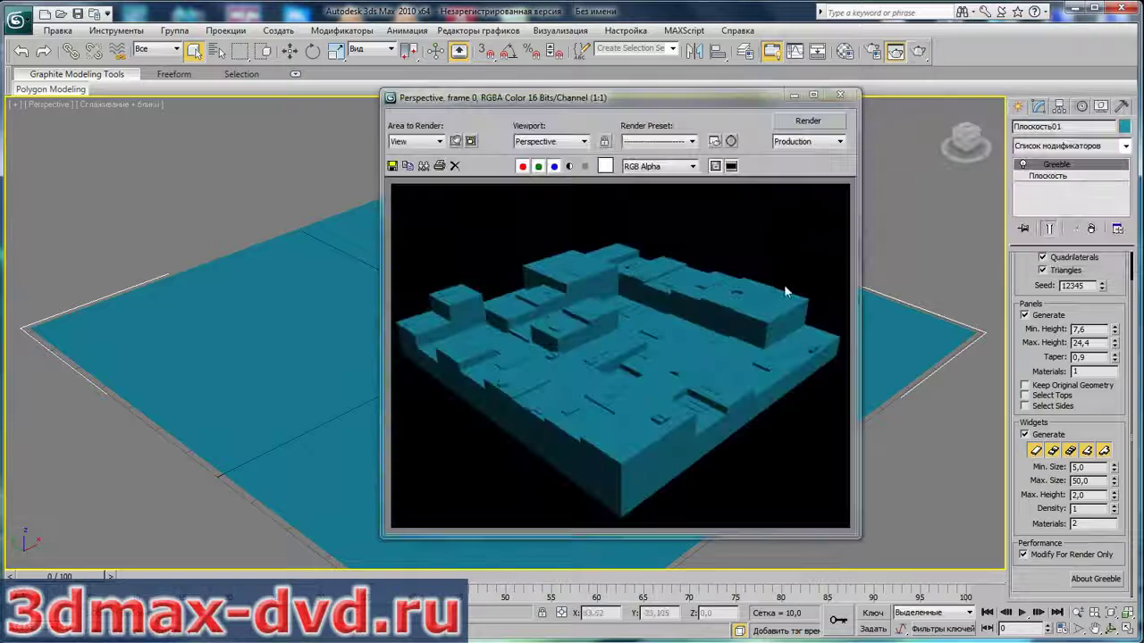
{"action": "left_click", "coordinate": [842, 95]}
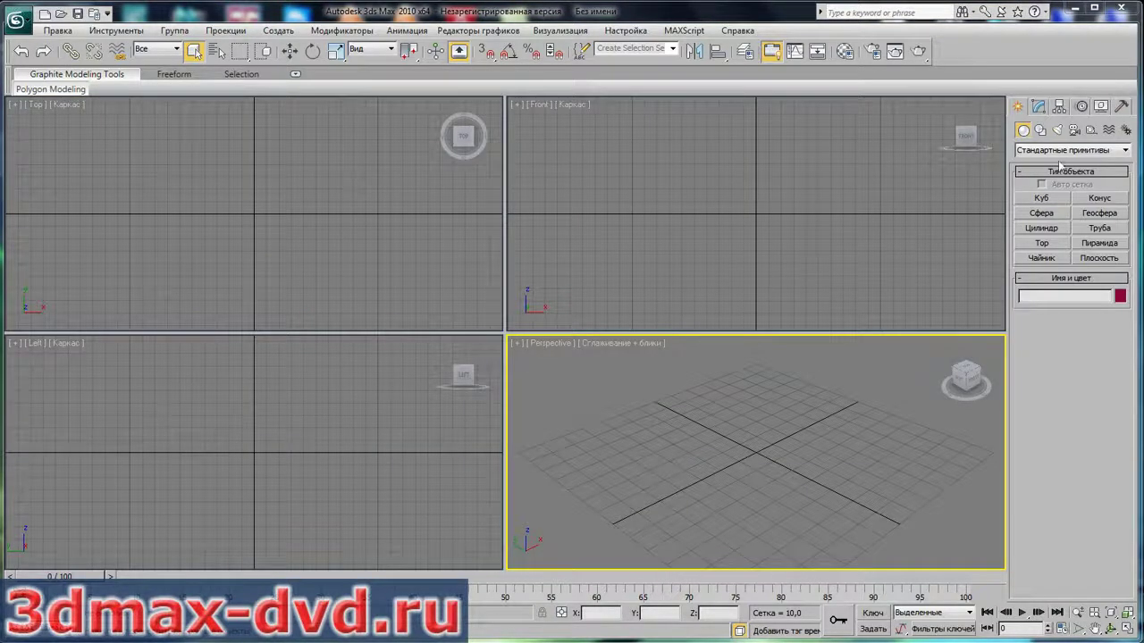
- Try to create an Ego object from the Creative Tools geometry category
{"action": "left_click", "coordinate": [1125, 150]}
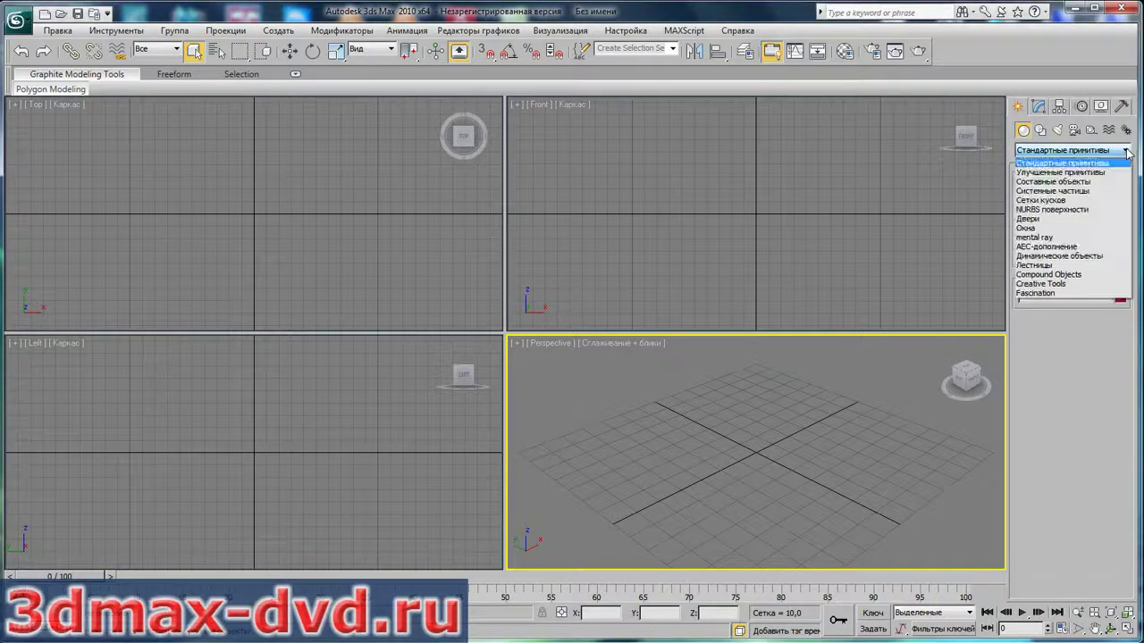
{"action": "left_click", "coordinate": [1054, 284]}
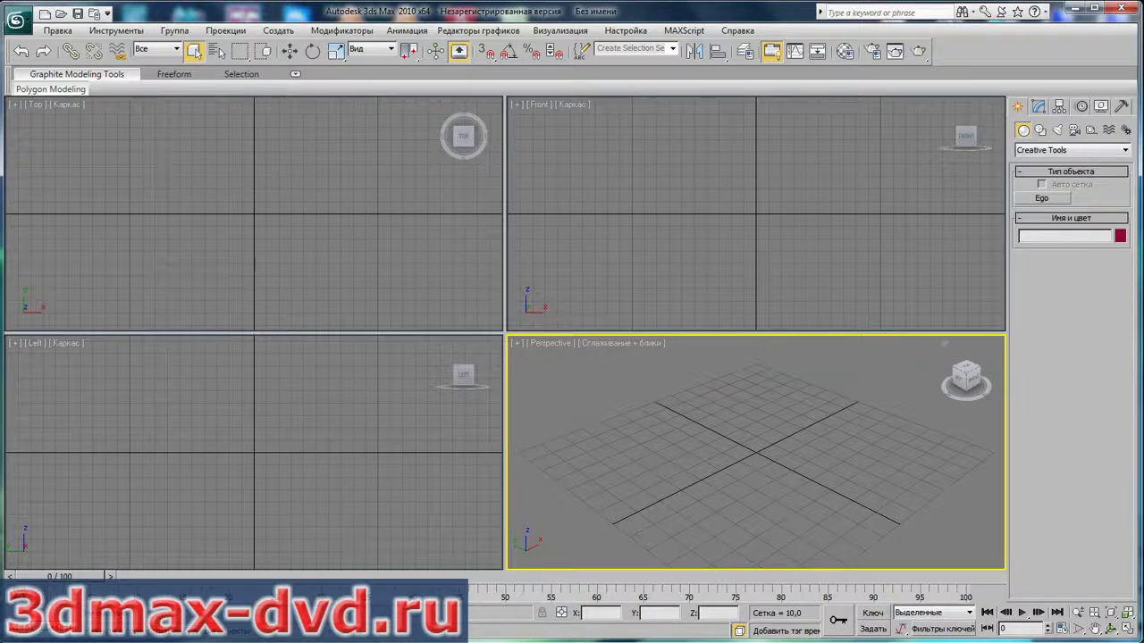
{"action": "left_click", "coordinate": [1042, 198]}
{"action": "left_click", "coordinate": [723, 383]}
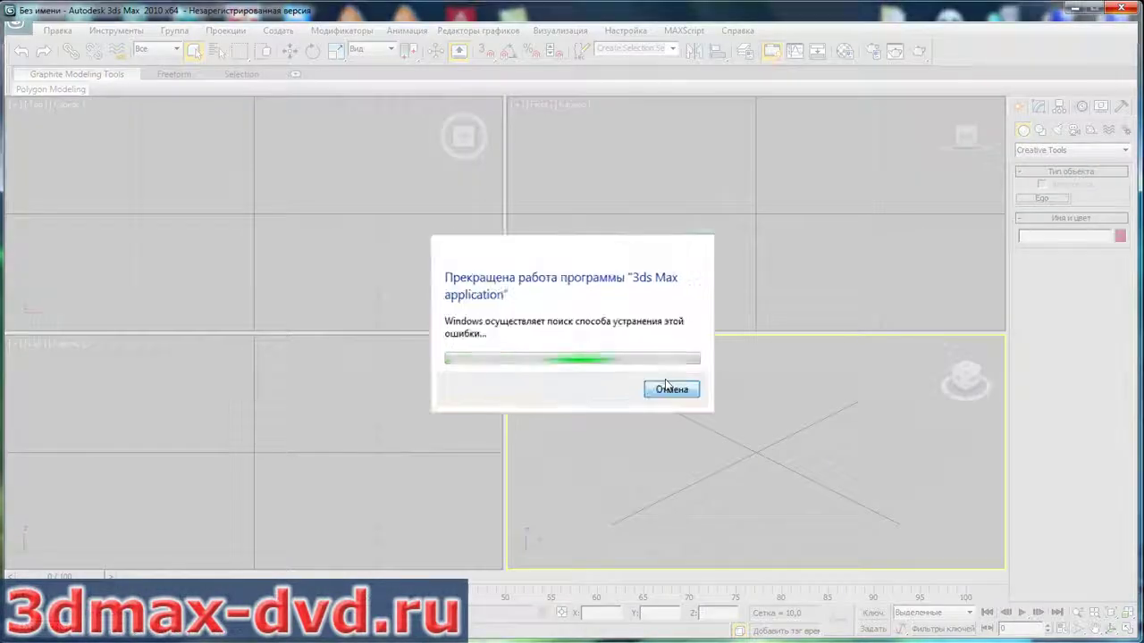